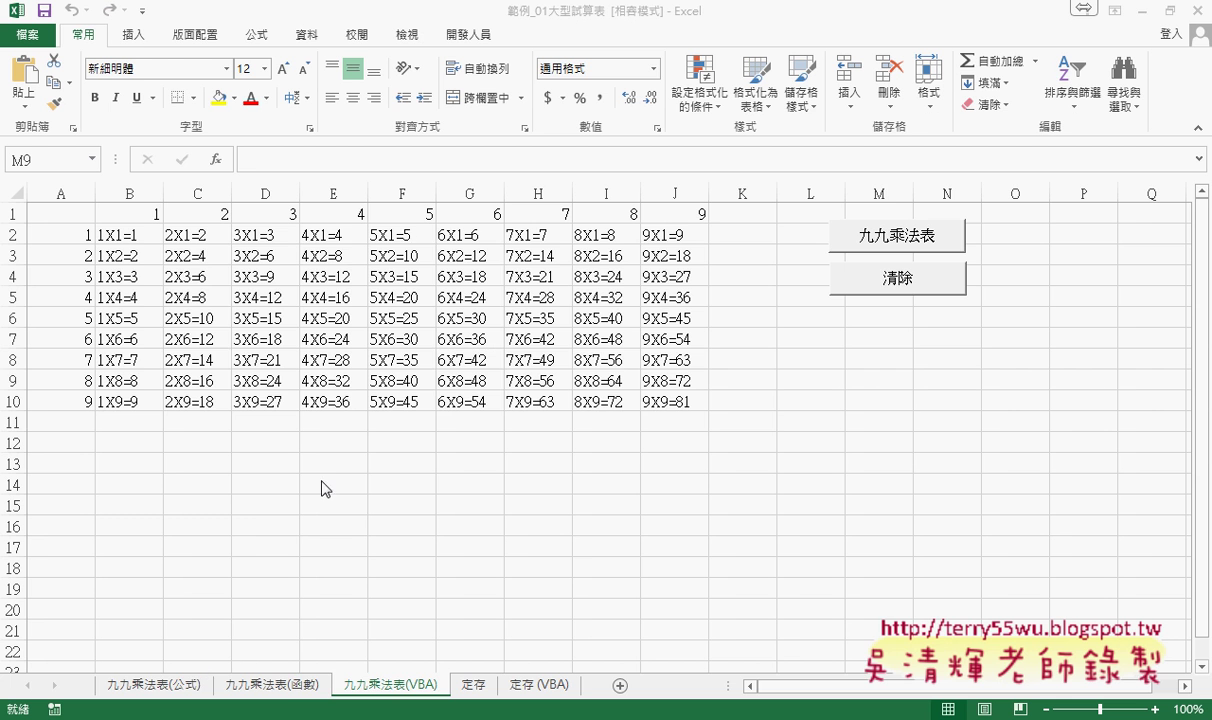
Step: On the 九九乘法表(公式) sheet, enter =B1&"X"&A2&"="&B1*A2 in B2 so it shows 1X1=1
click(180, 688)
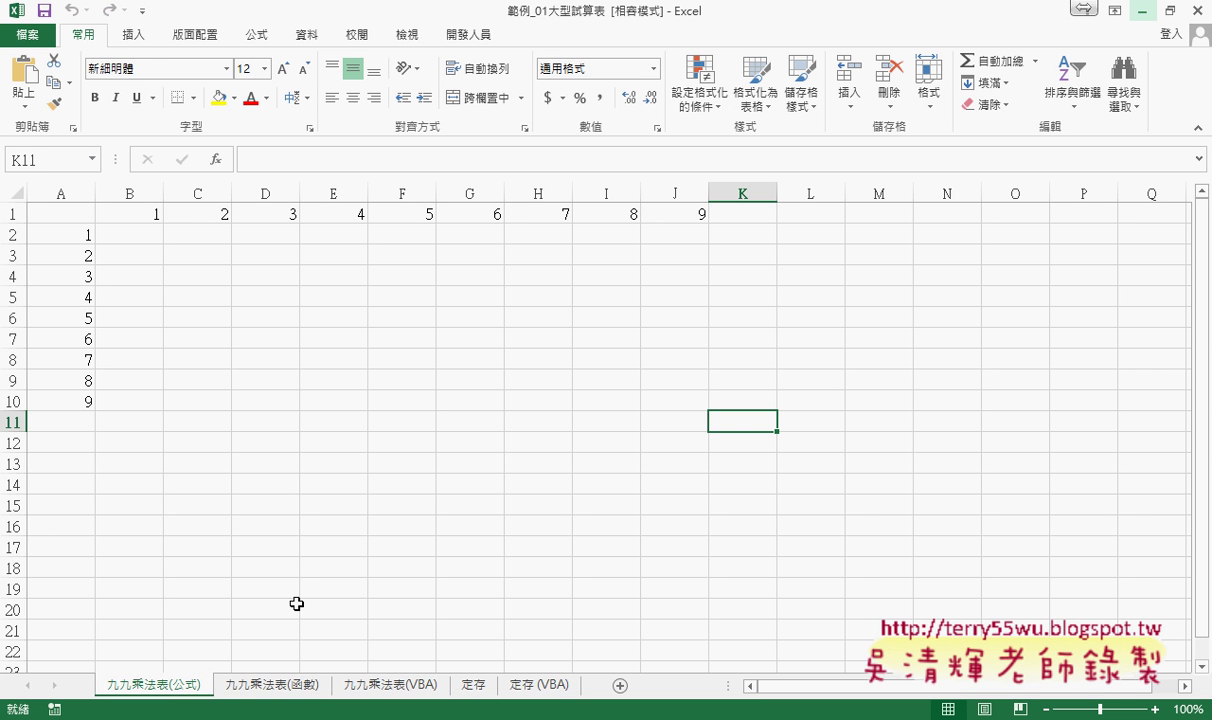
click(141, 236)
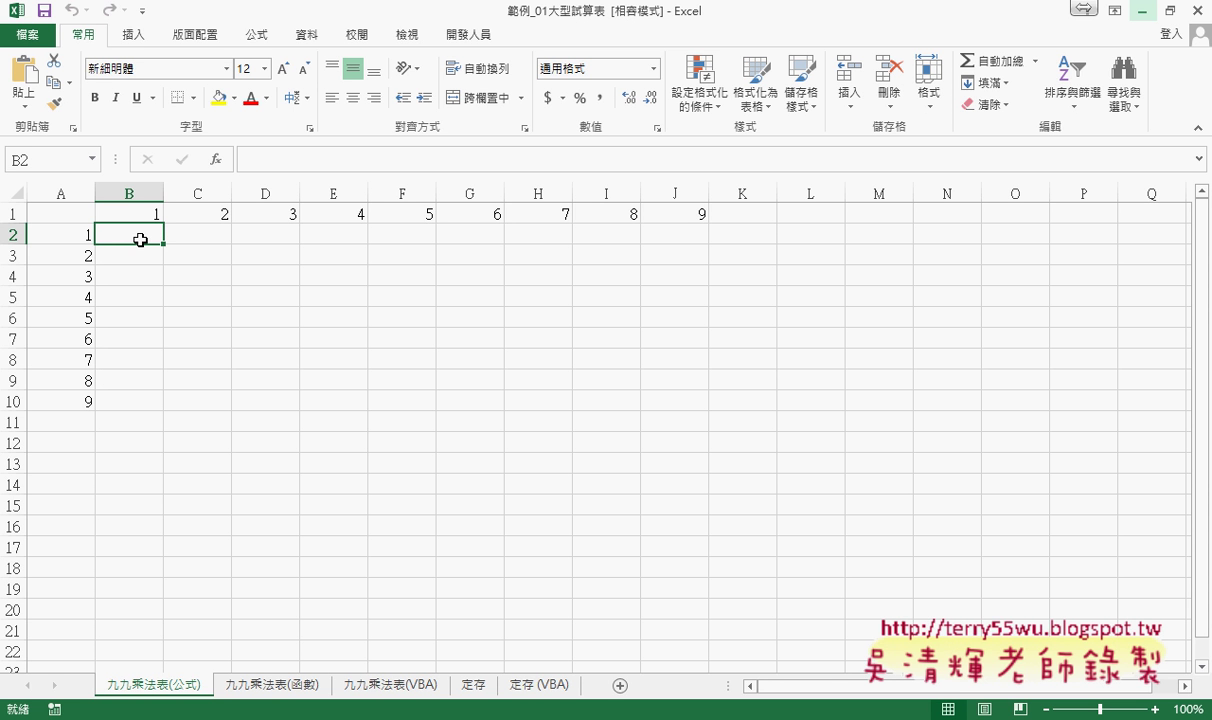
click(243, 157)
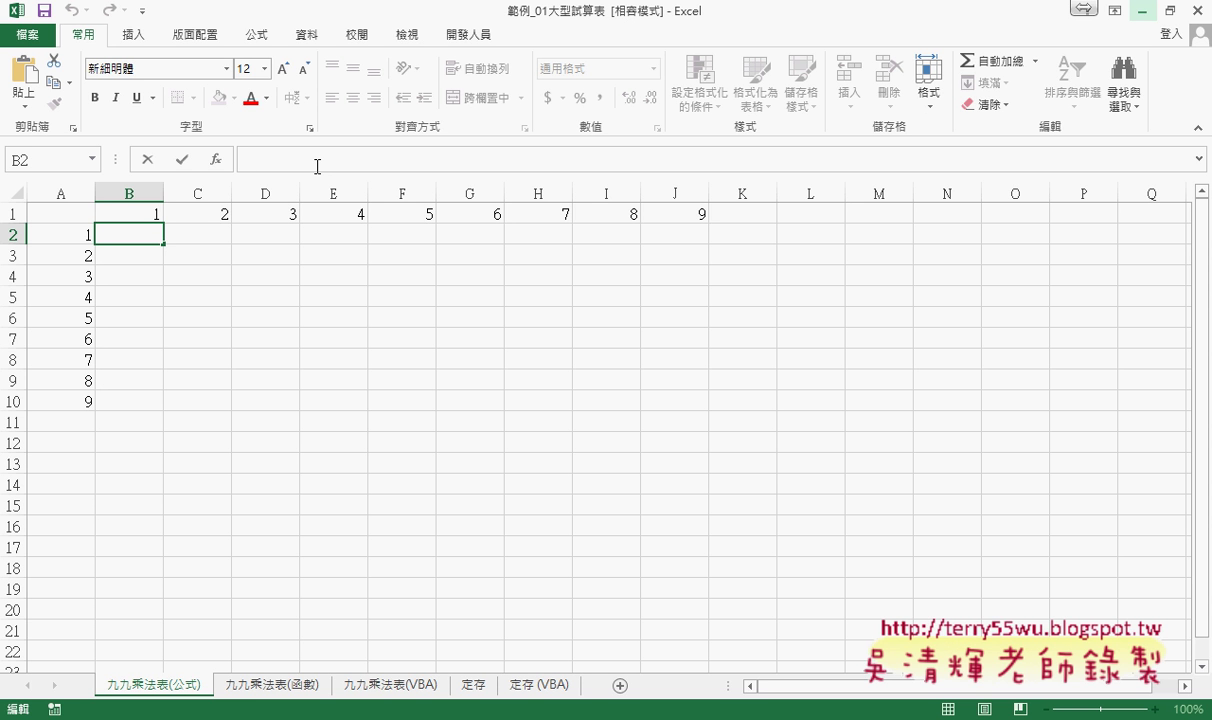
text(=)
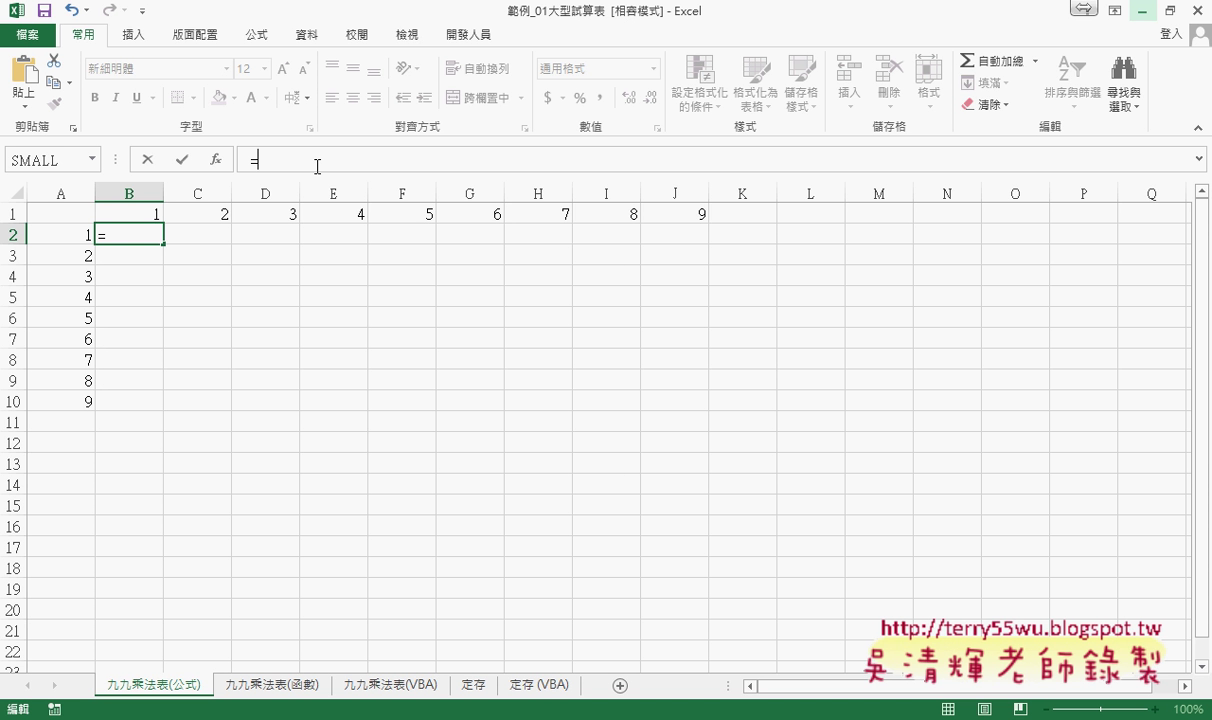
click(144, 214)
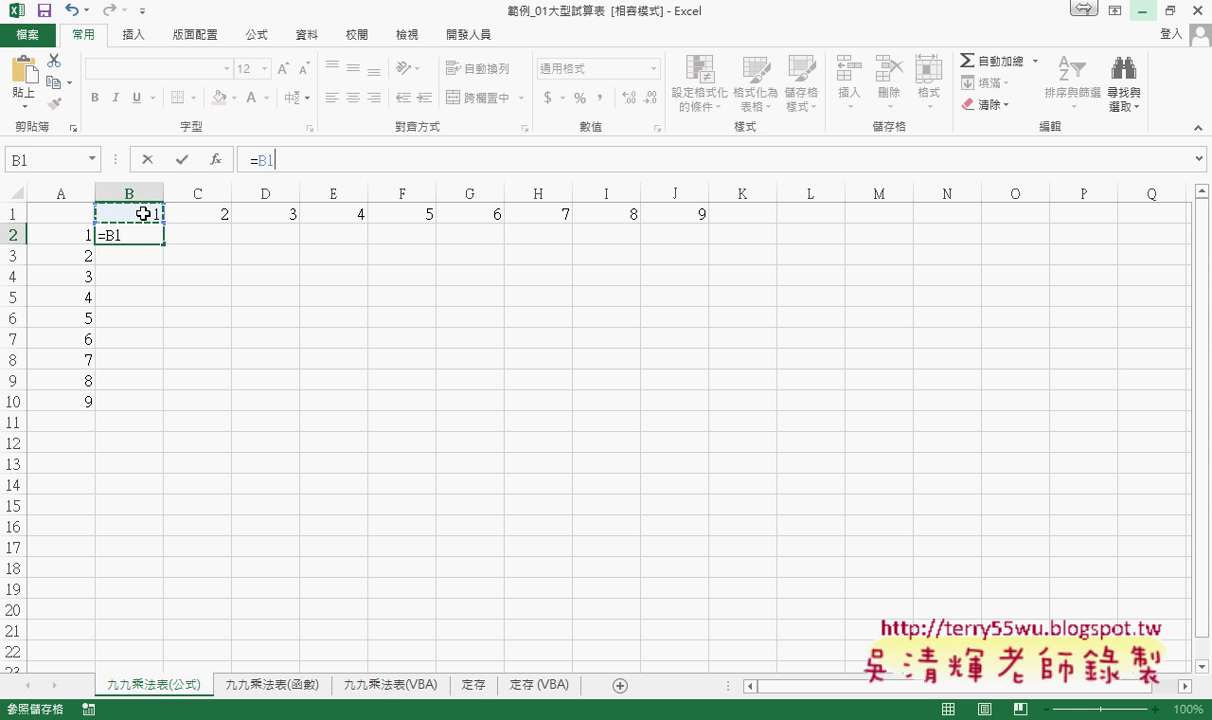
text(&")
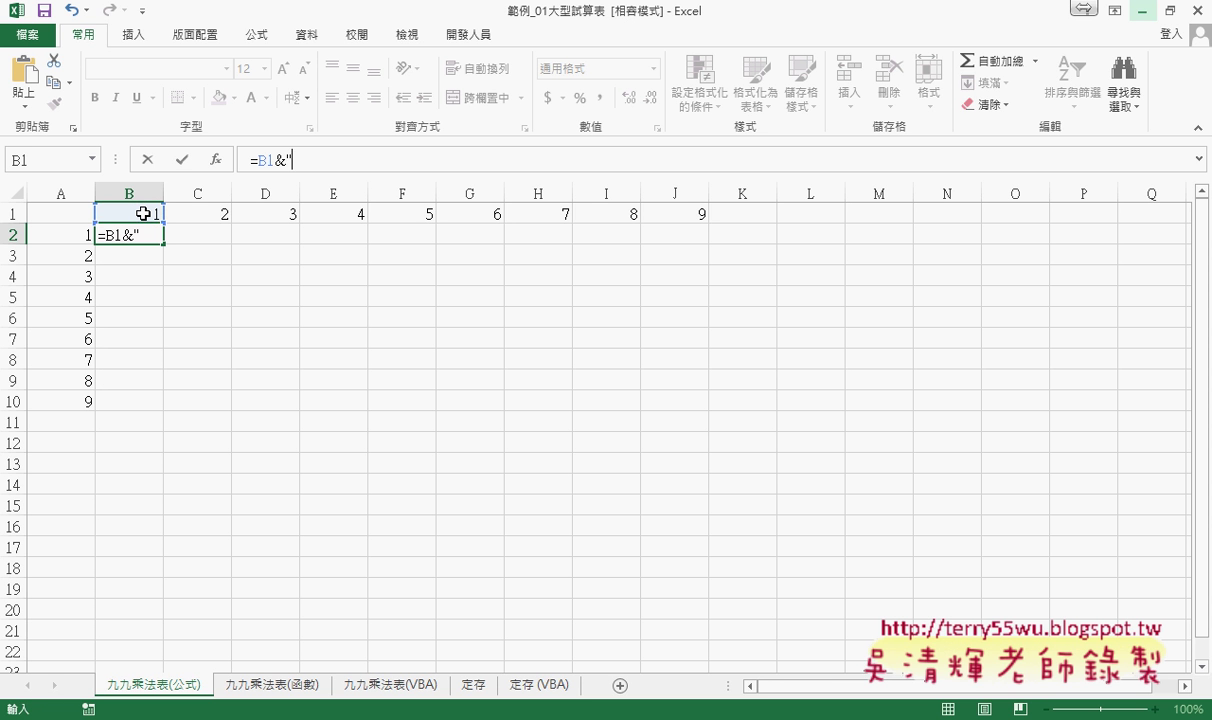
text(X")
text(&)
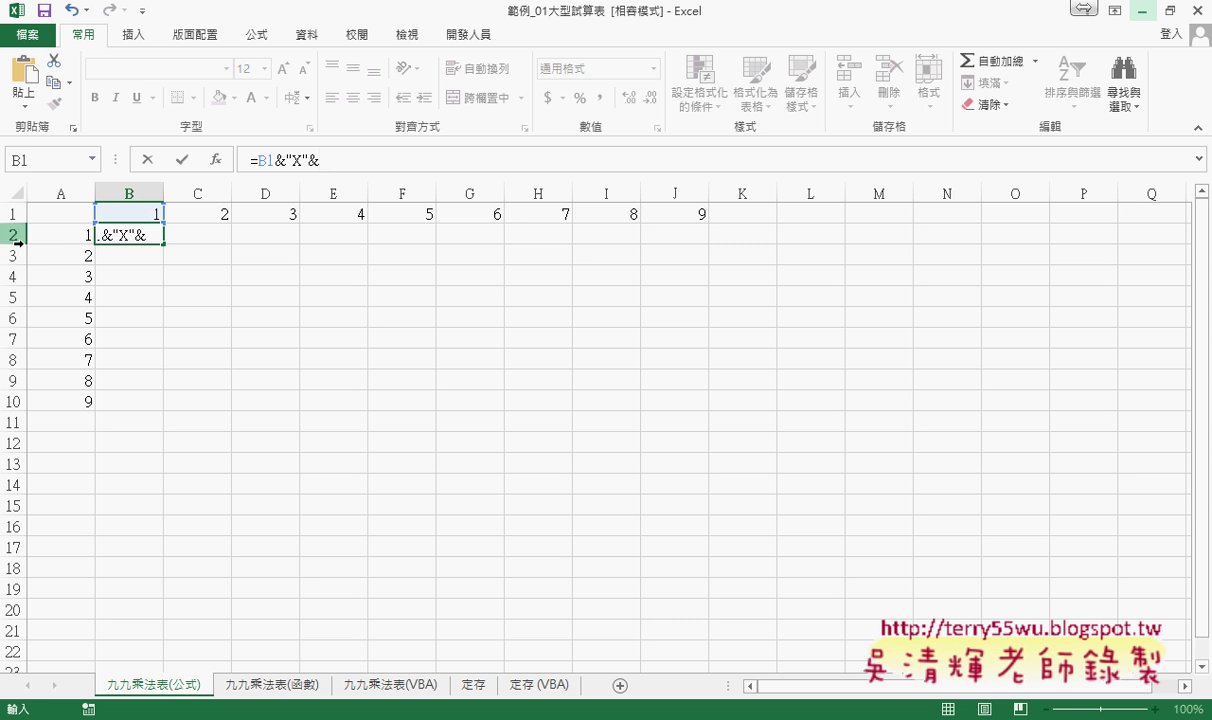
click(63, 236)
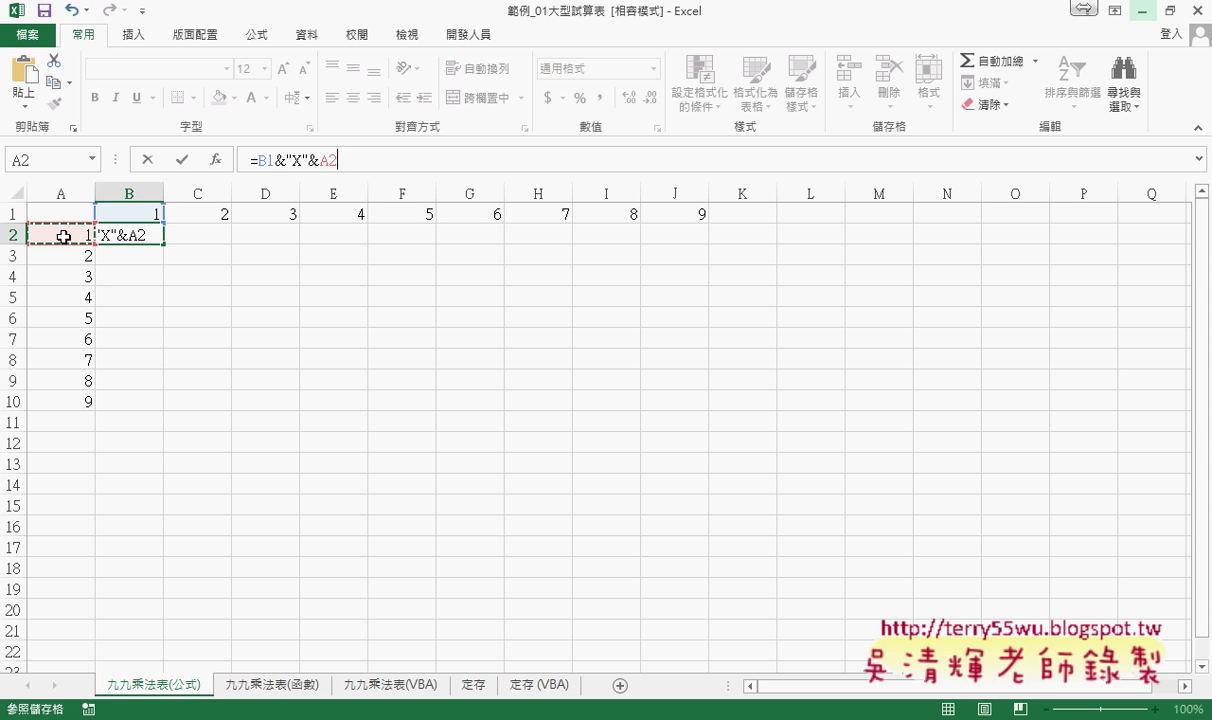
text(&")
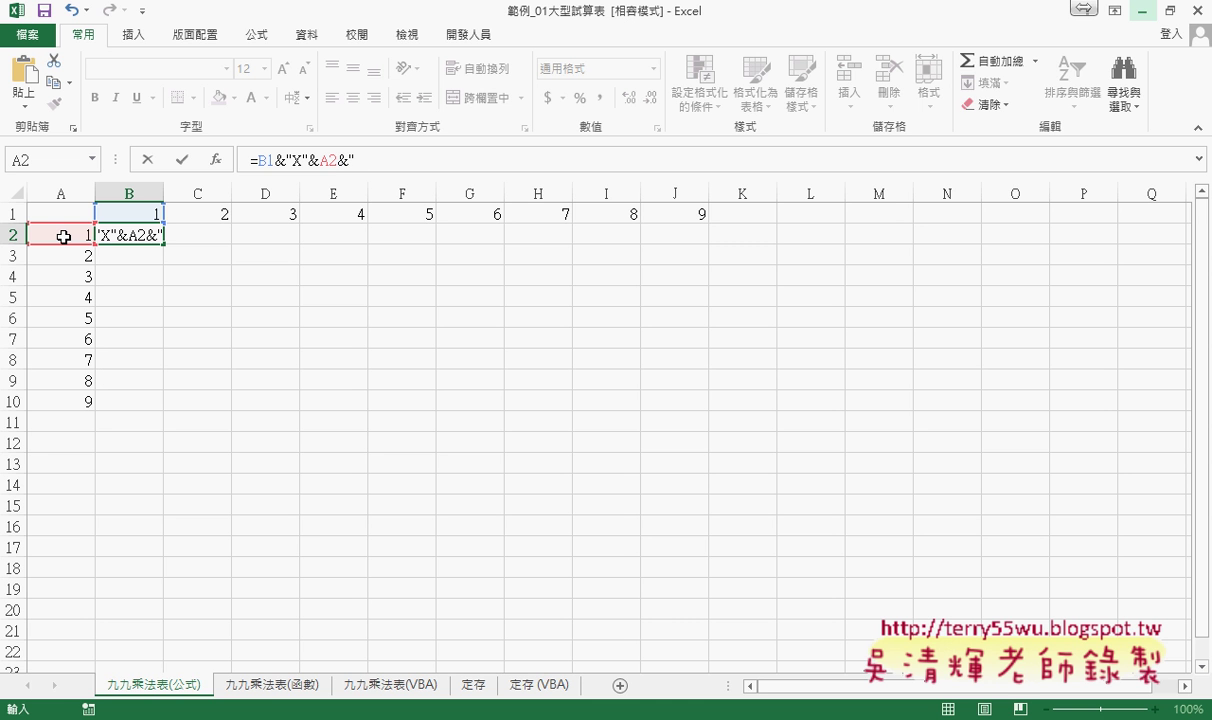
text(=)
text("&)
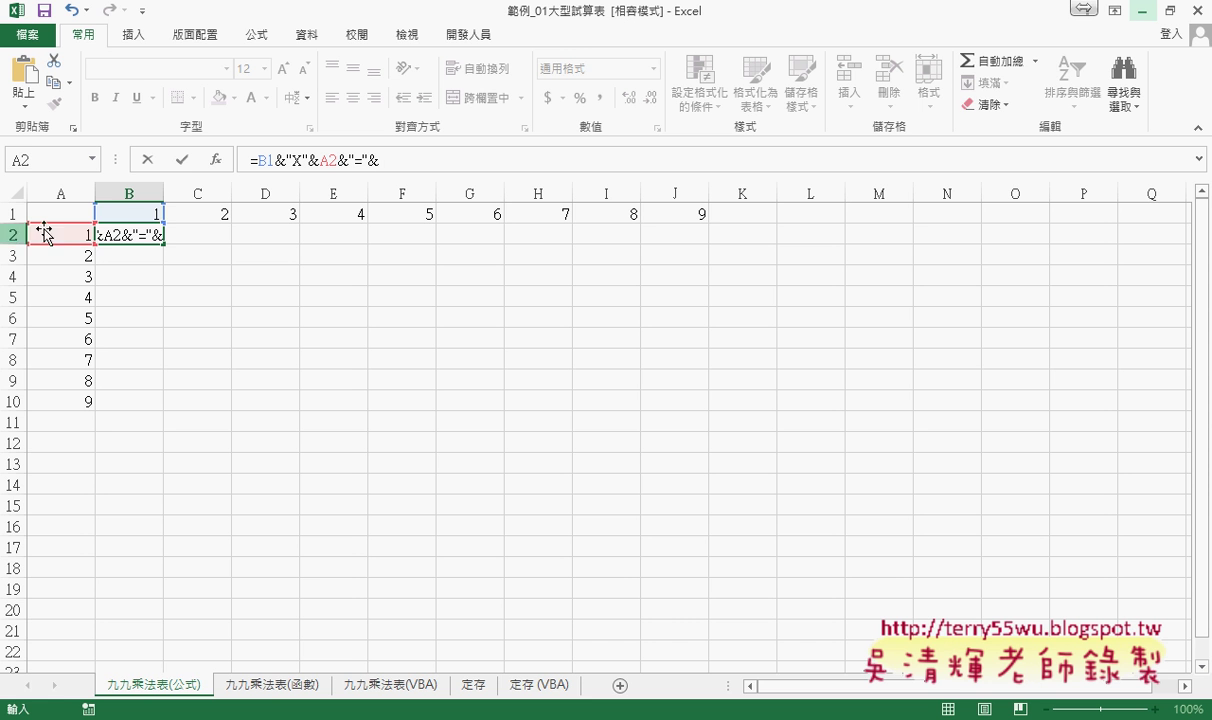
click(130, 211)
text(*)
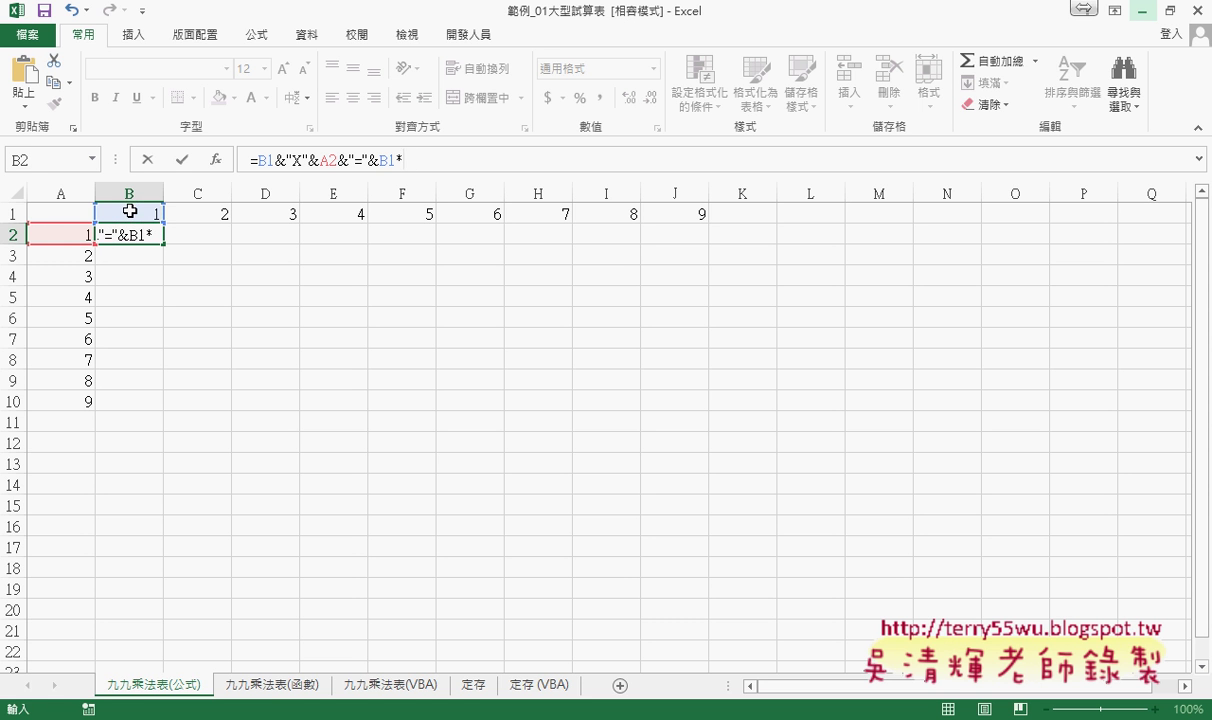
click(72, 232)
click(180, 165)
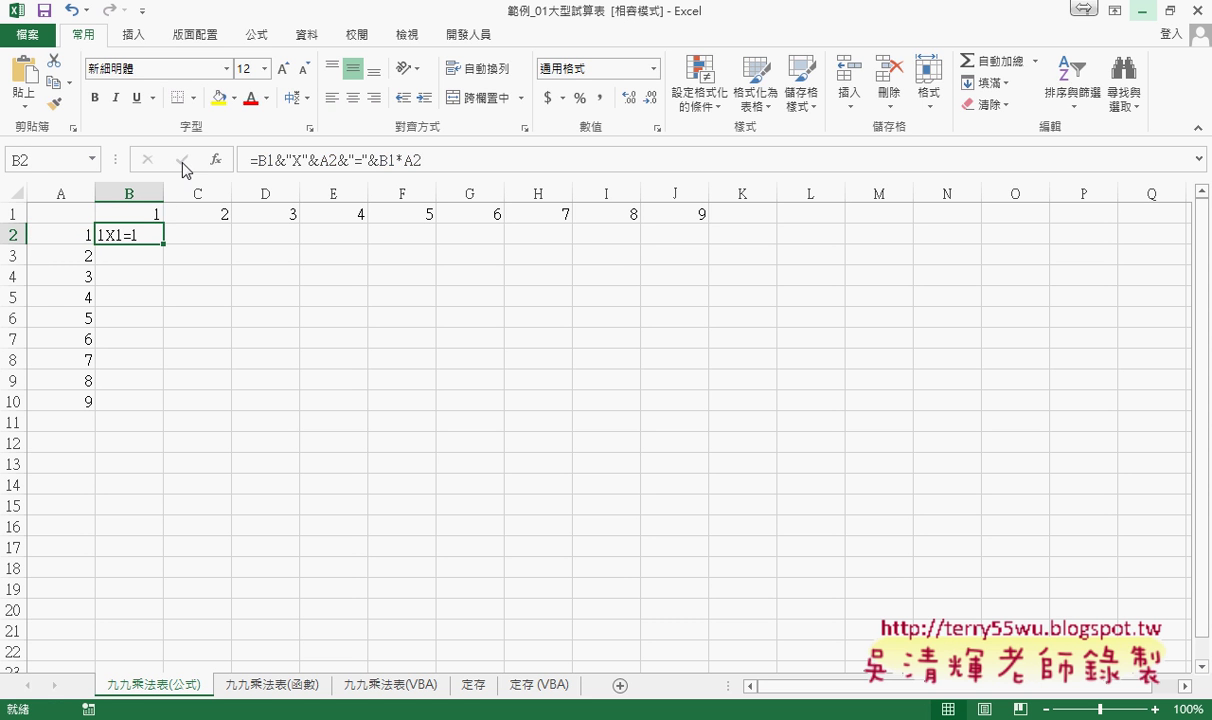
Step: Change B2's formula to =B$1&"X"&A2&"="&B$1*A2 and fill it down to B10
drag(163, 244, 155, 404)
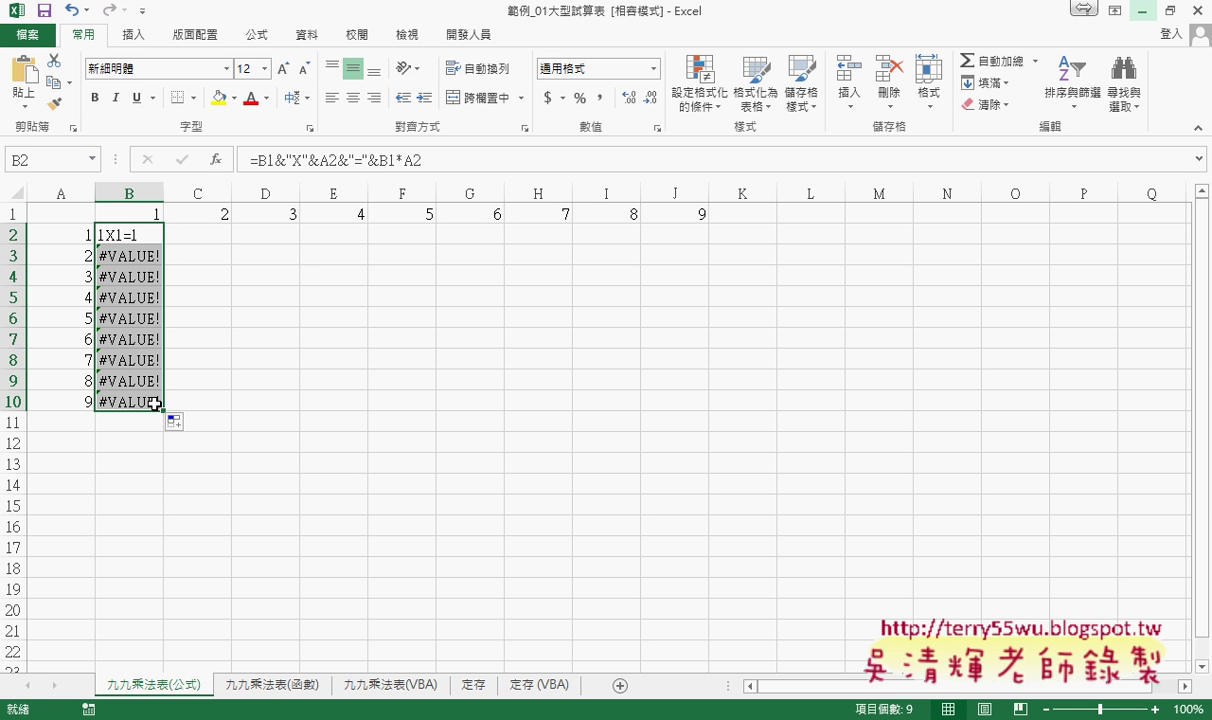
click(140, 230)
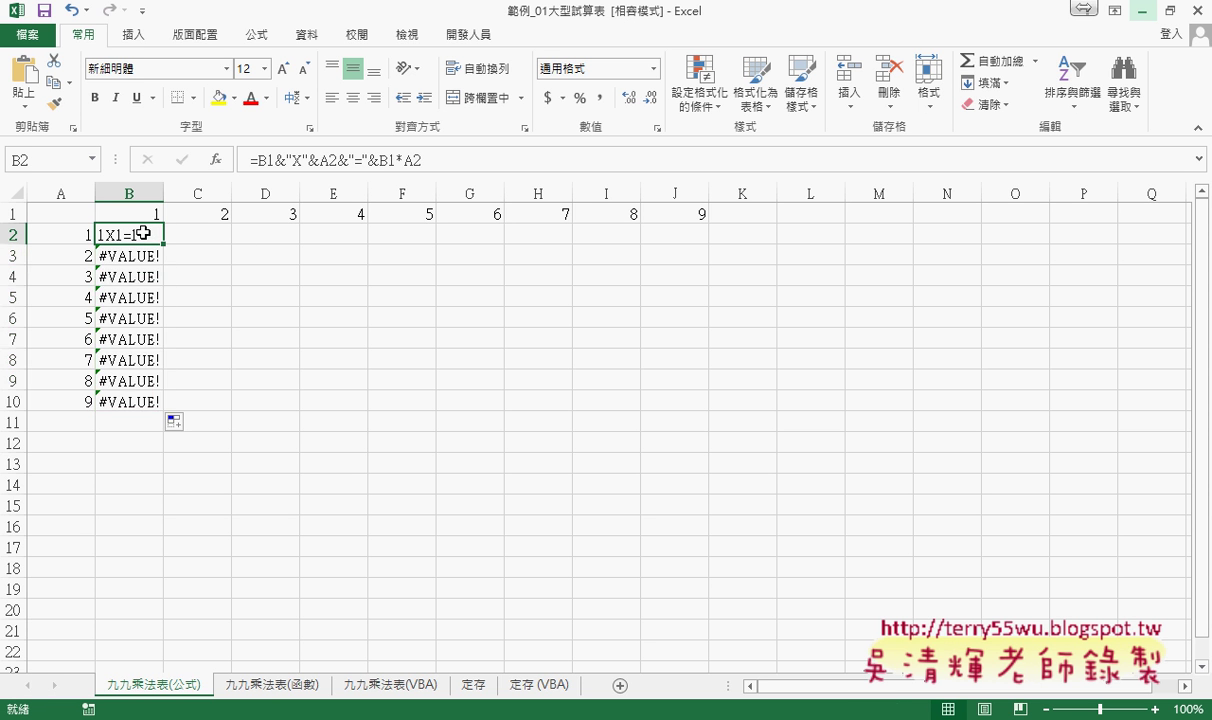
click(266, 160)
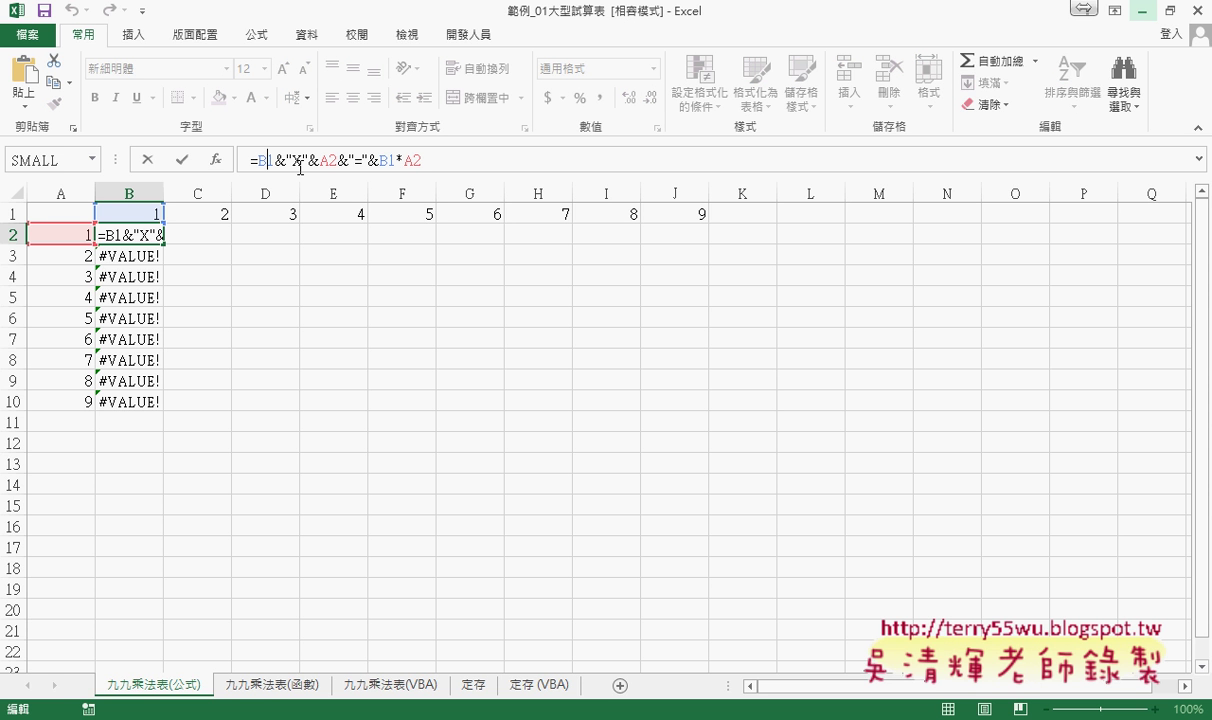
text($)
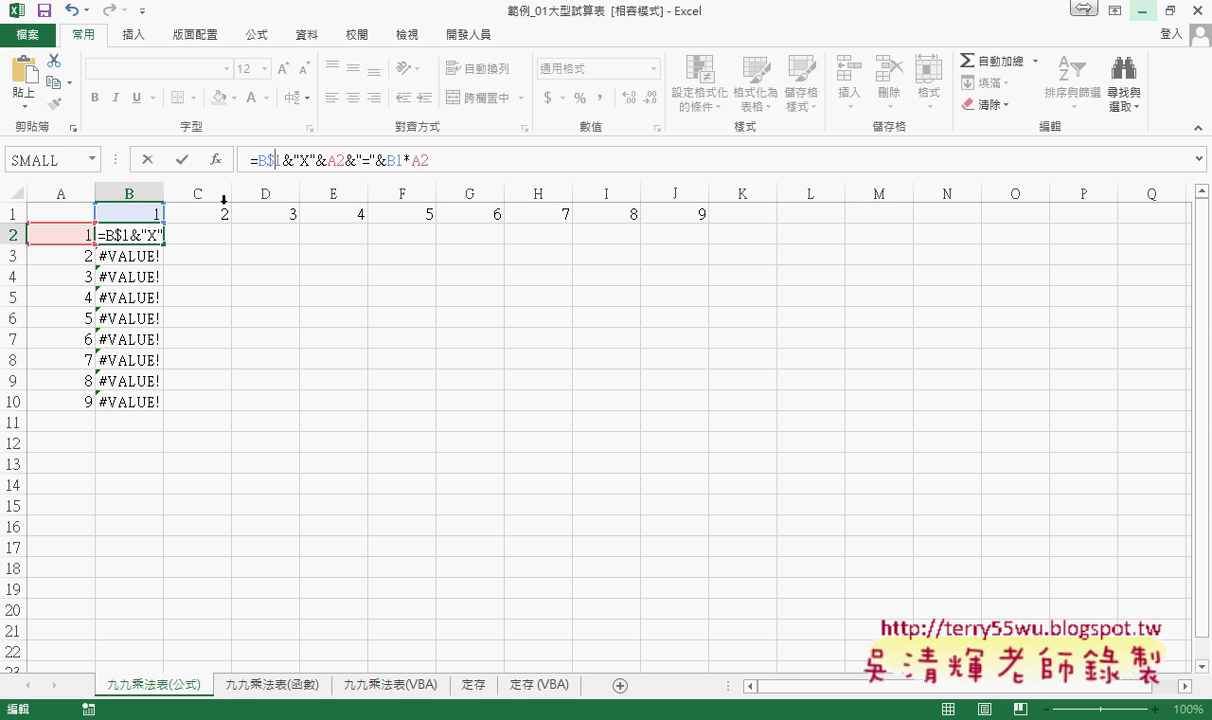
click(399, 170)
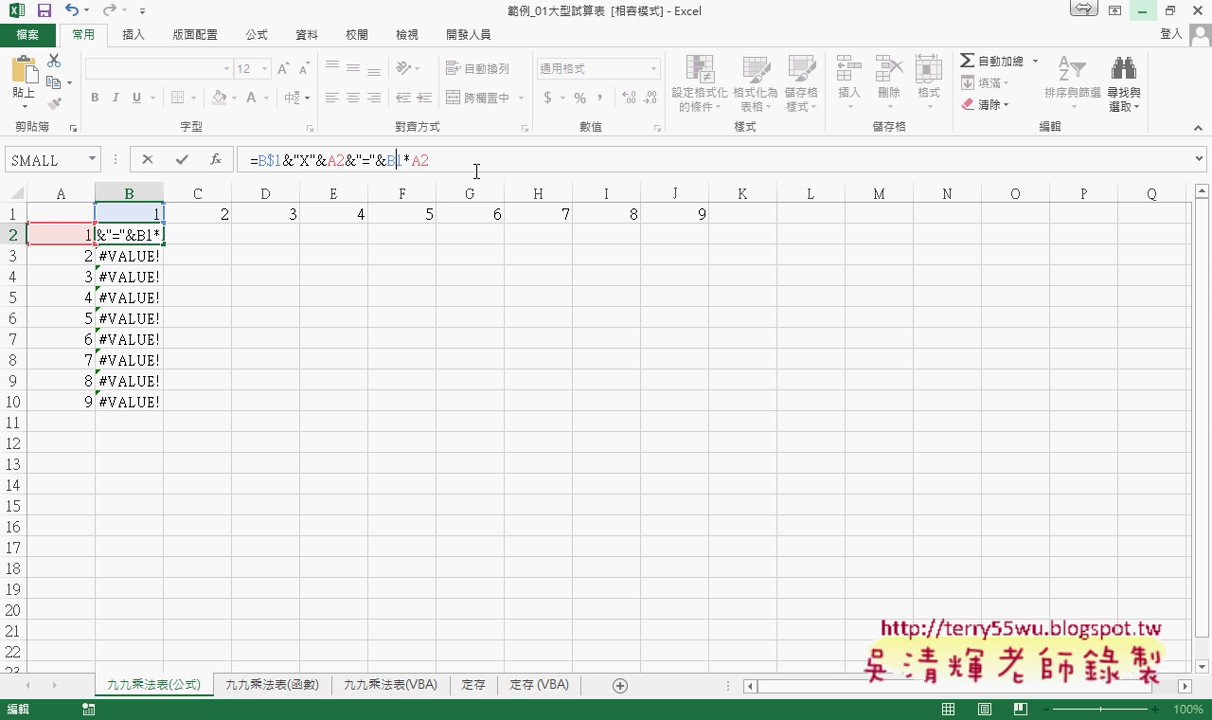
key(Left)
text($)
click(182, 160)
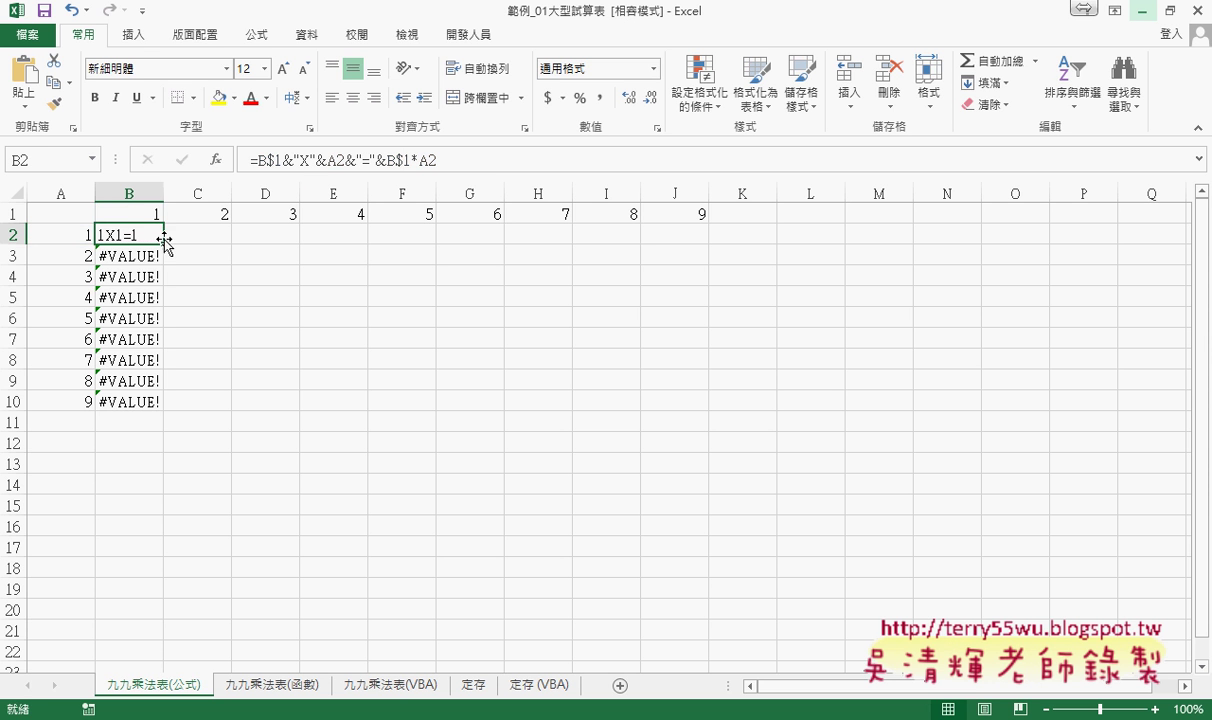
drag(163, 244, 163, 408)
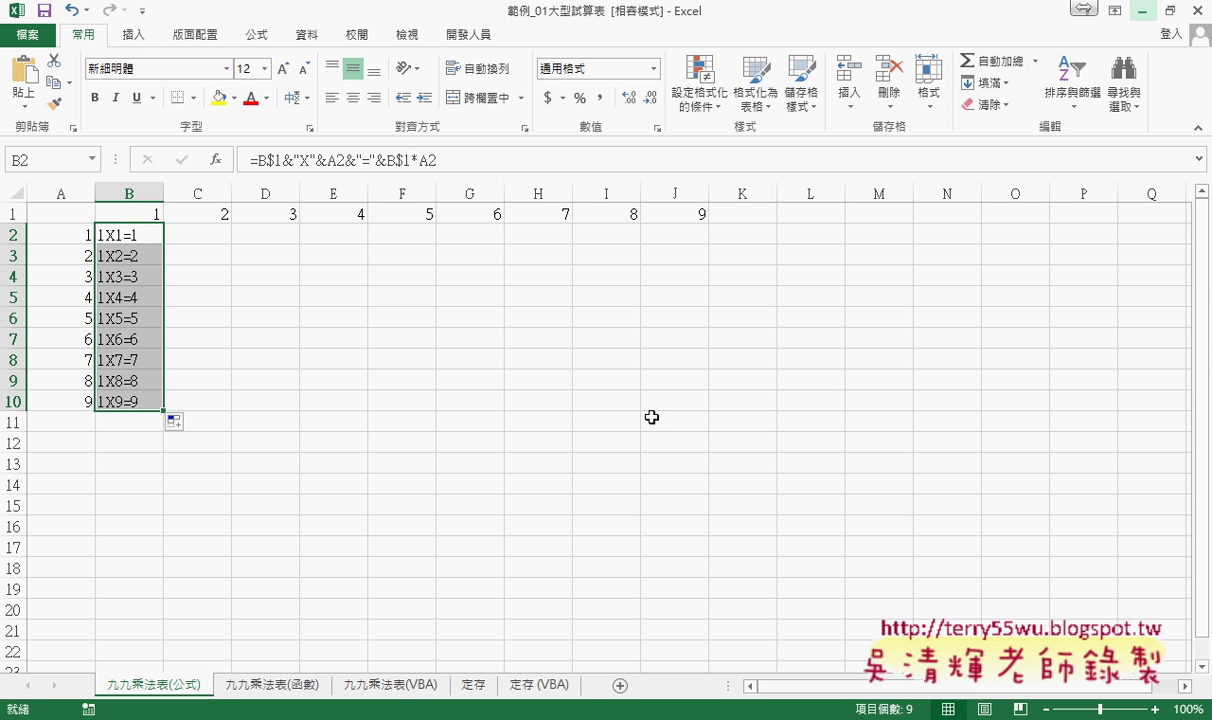
Step: Change B2's formula to =B$1&"X"&$A2&"="&B$1*$A2 and fill it across B2:J10
drag(164, 410, 700, 411)
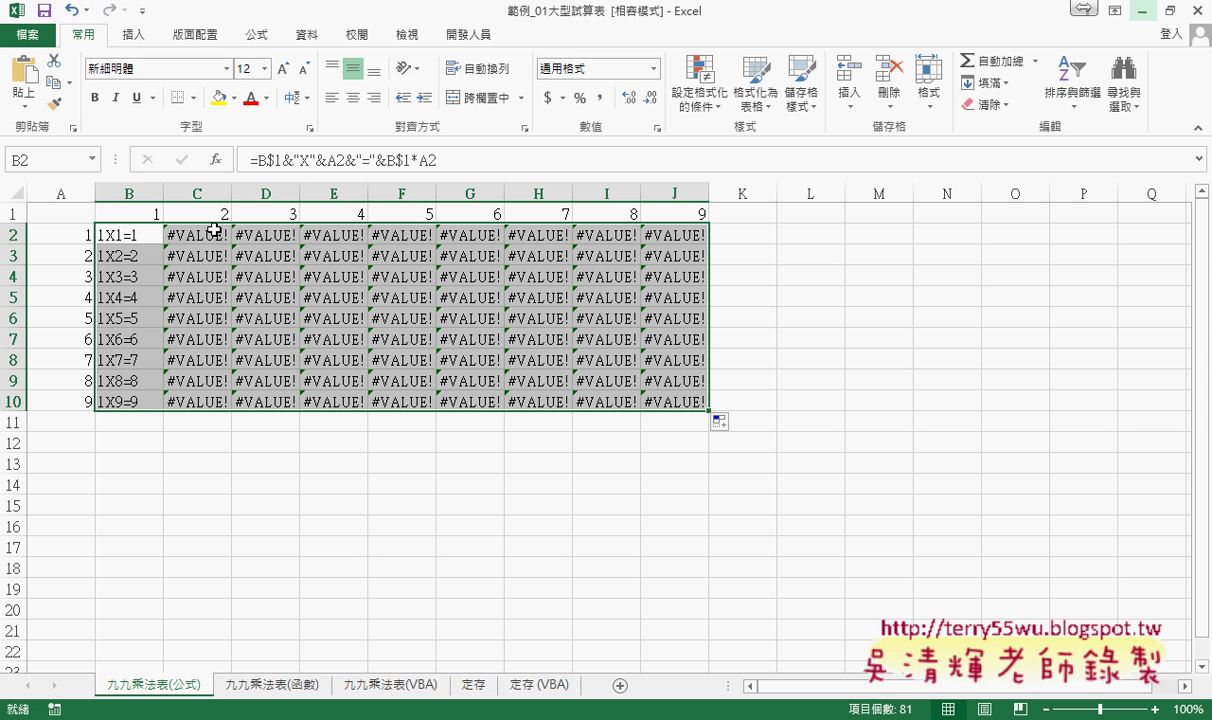
click(139, 236)
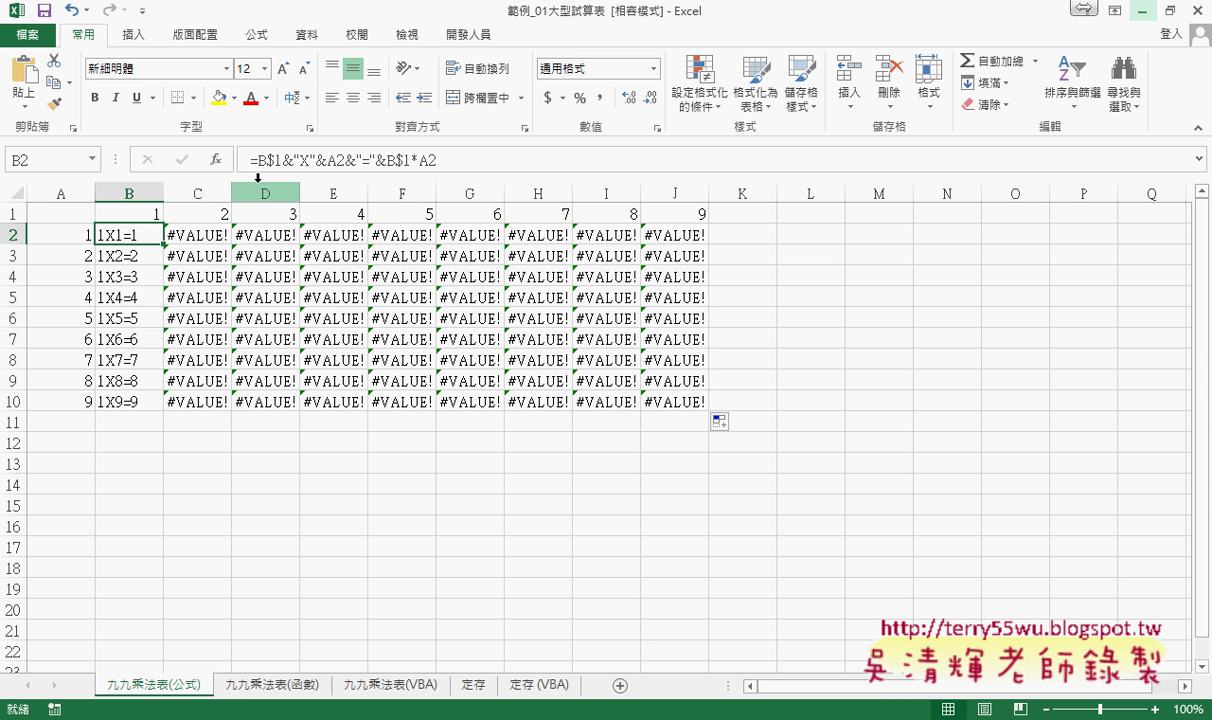
click(329, 160)
text($)
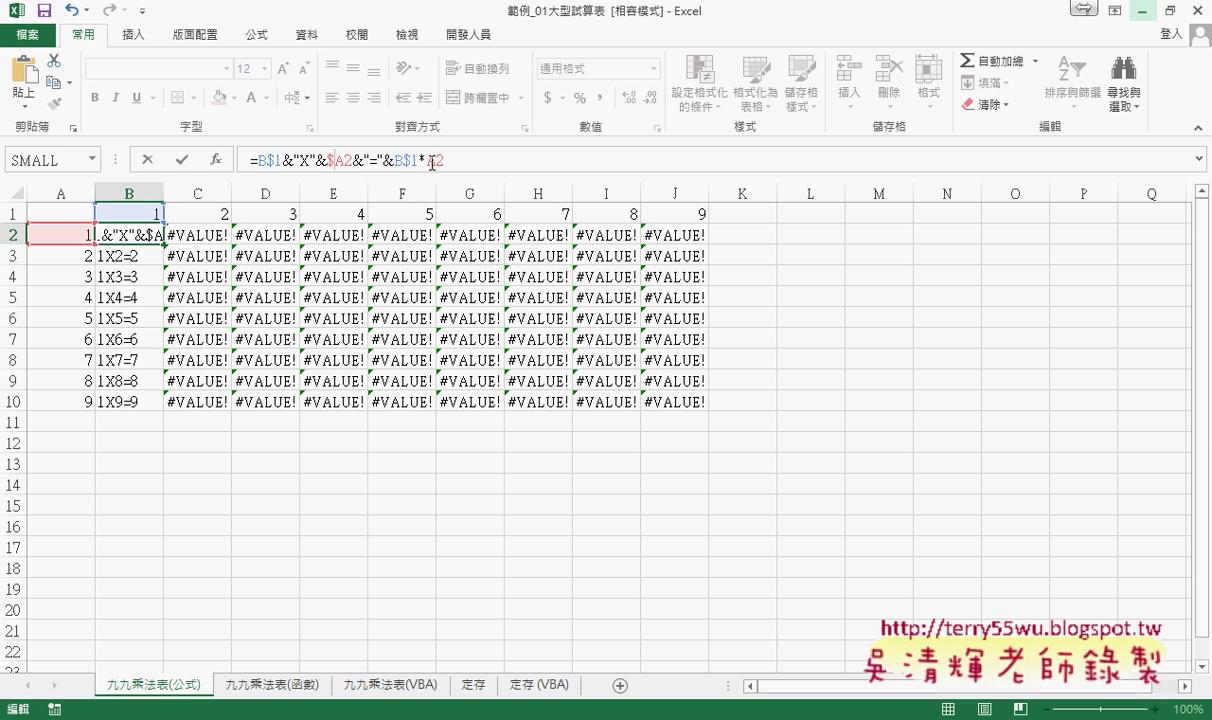
click(426, 160)
text($)
click(181, 160)
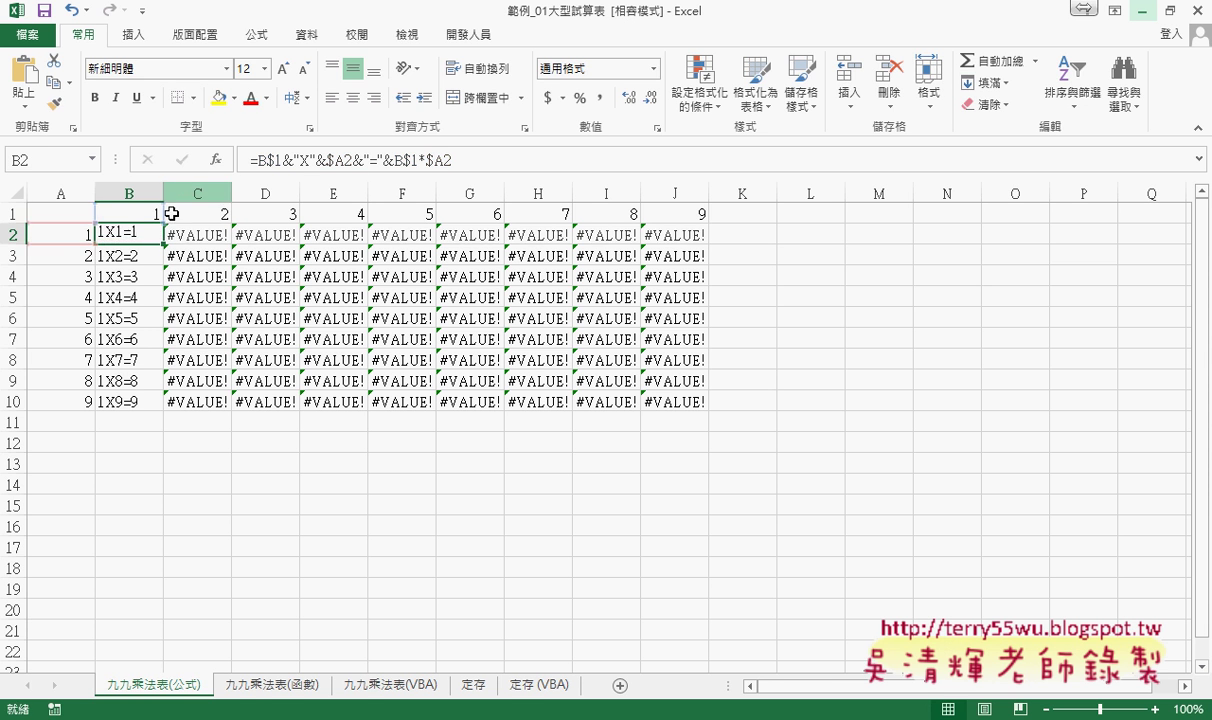
mouse_move(164, 244)
mouse_down()
mouse_move(163, 410)
mouse_move(715, 409)
mouse_up()
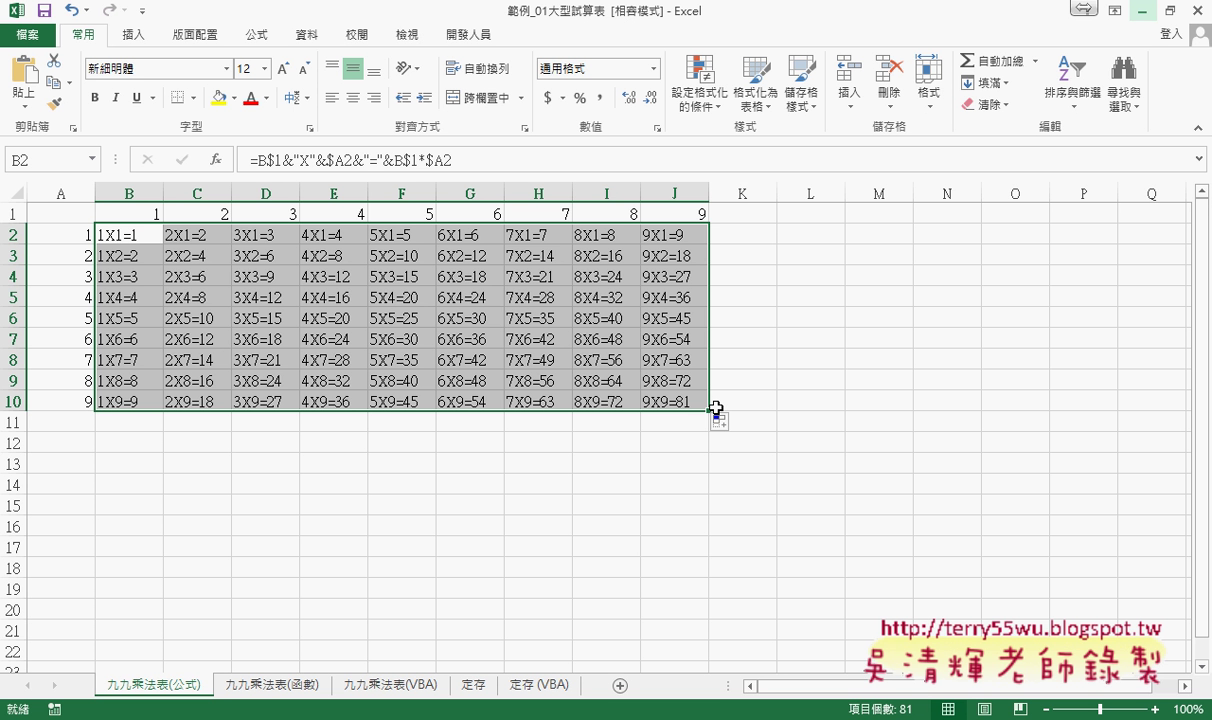
Step: On the 九九乘法表(函數) sheet, insert the COLUMN function into A1 from Lookup & Reference
click(265, 686)
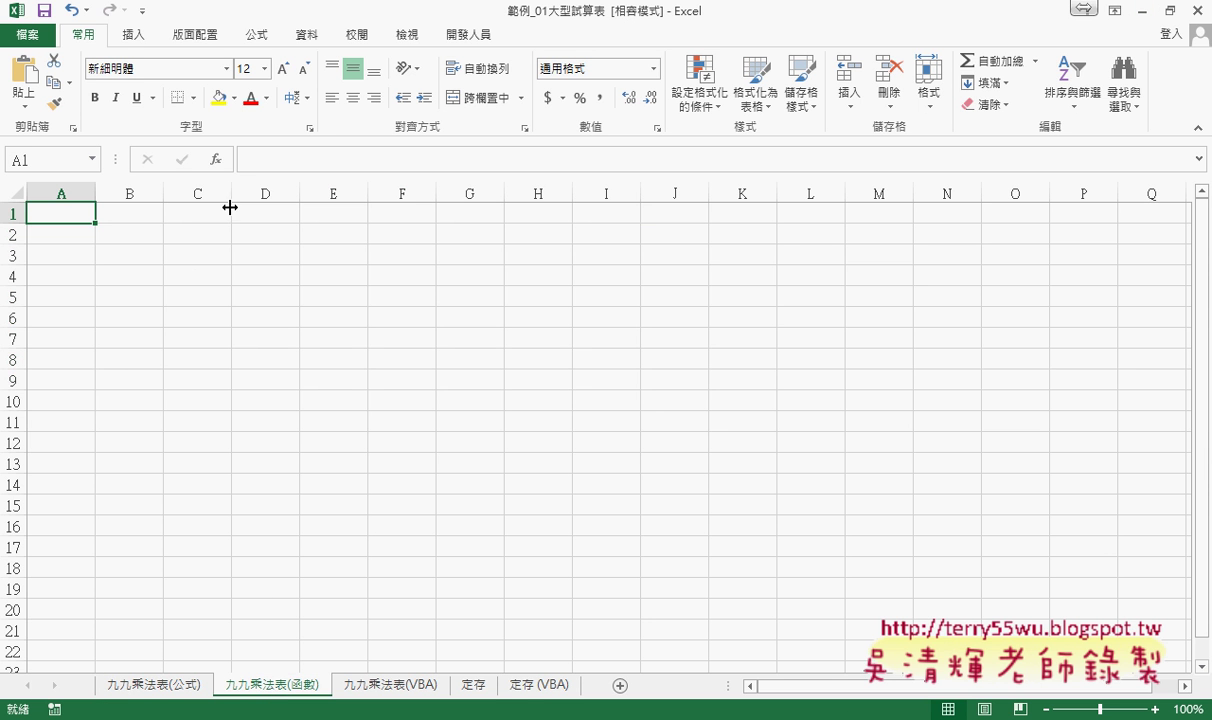
click(215, 159)
click(868, 264)
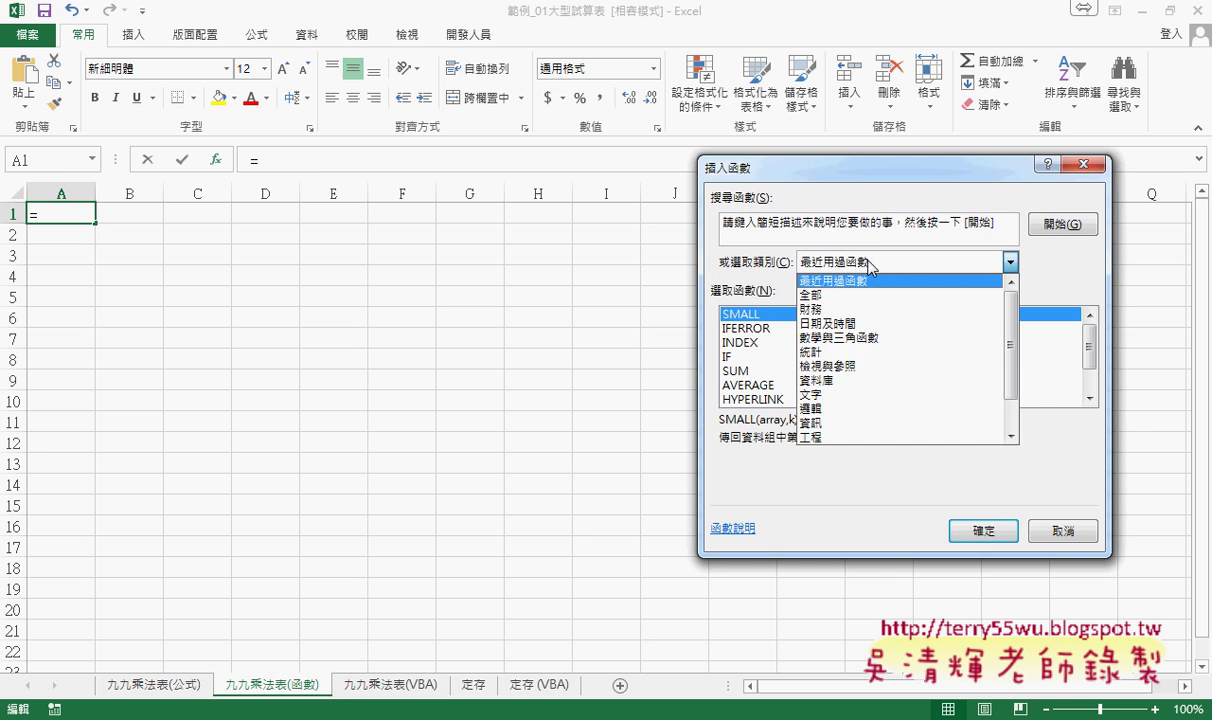
click(860, 366)
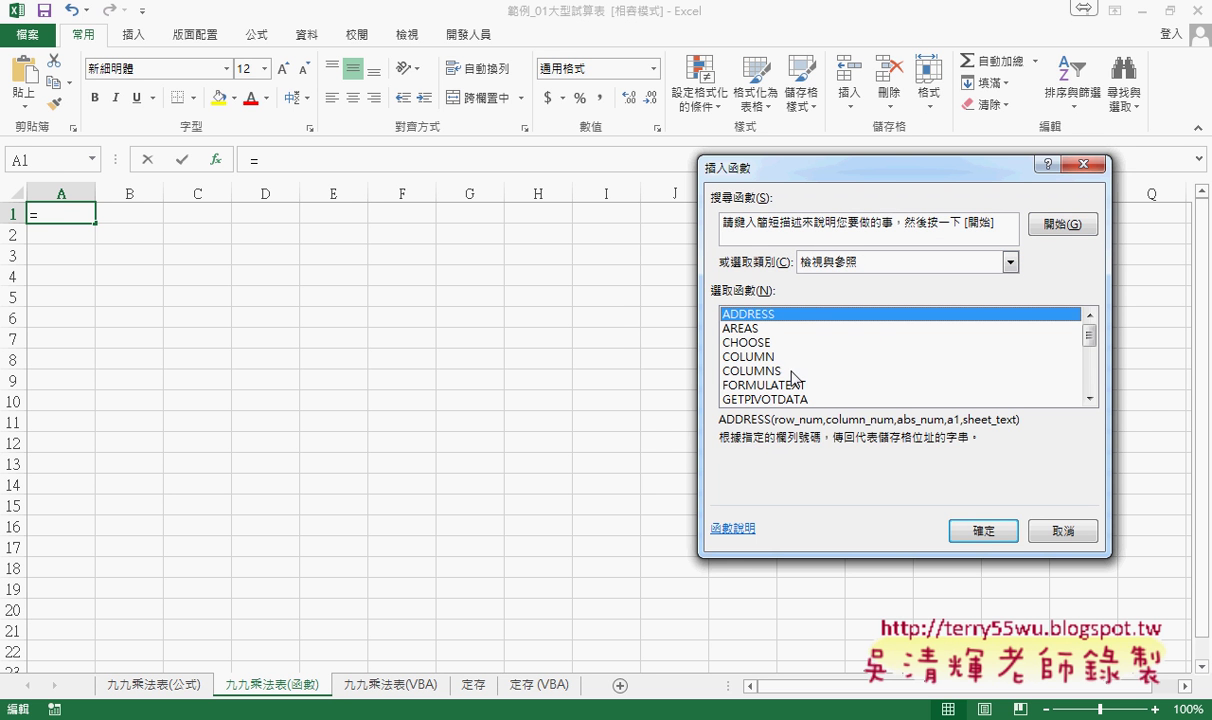
double_click(750, 356)
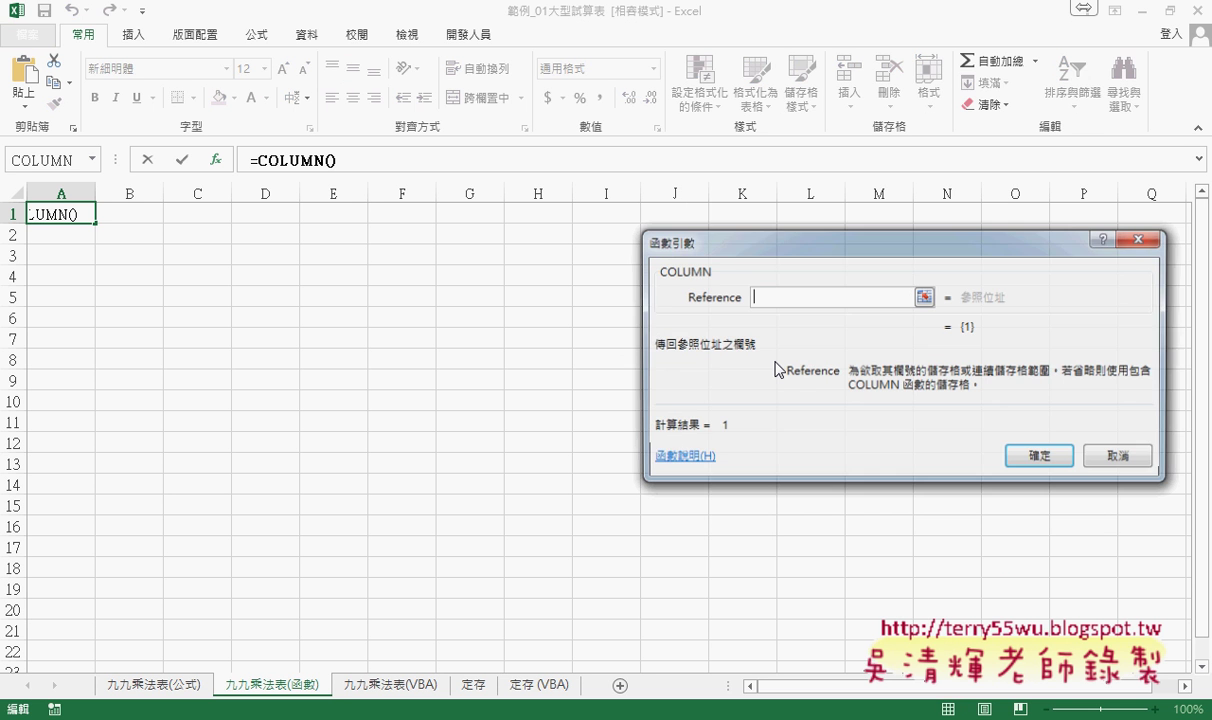
click(1041, 457)
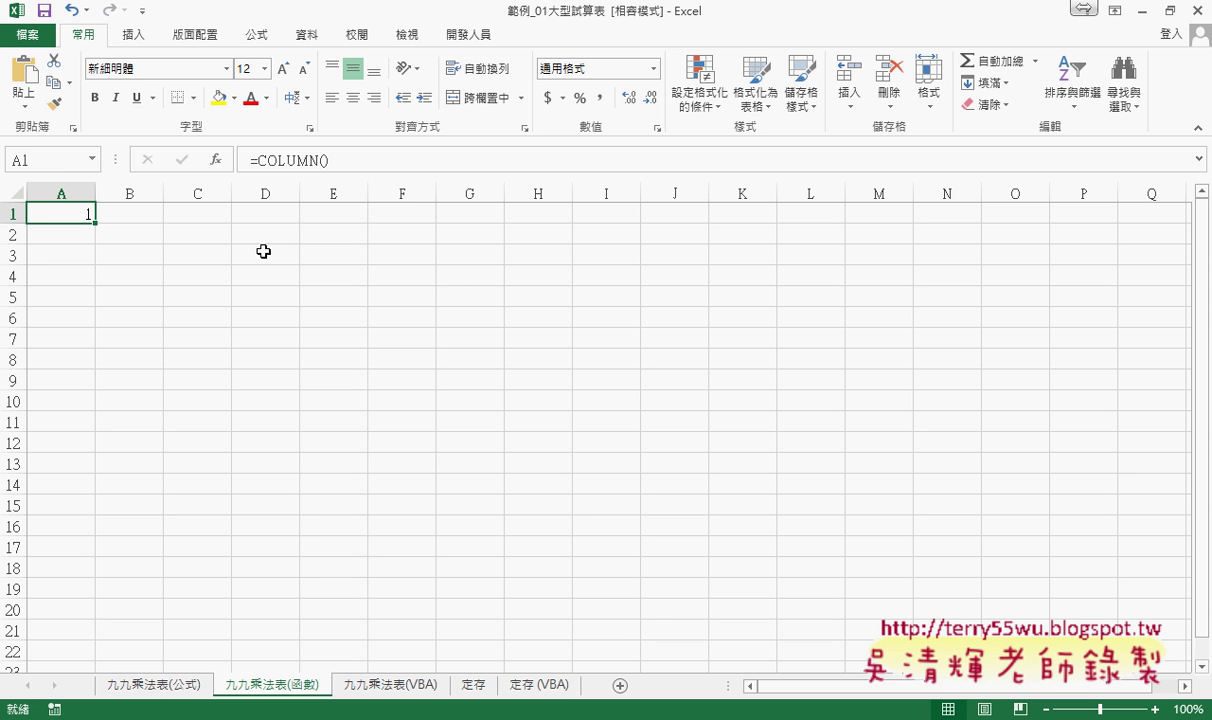
Step: Extend A1's formula to =COLUMN()&"X"&row()&"="&
click(365, 169)
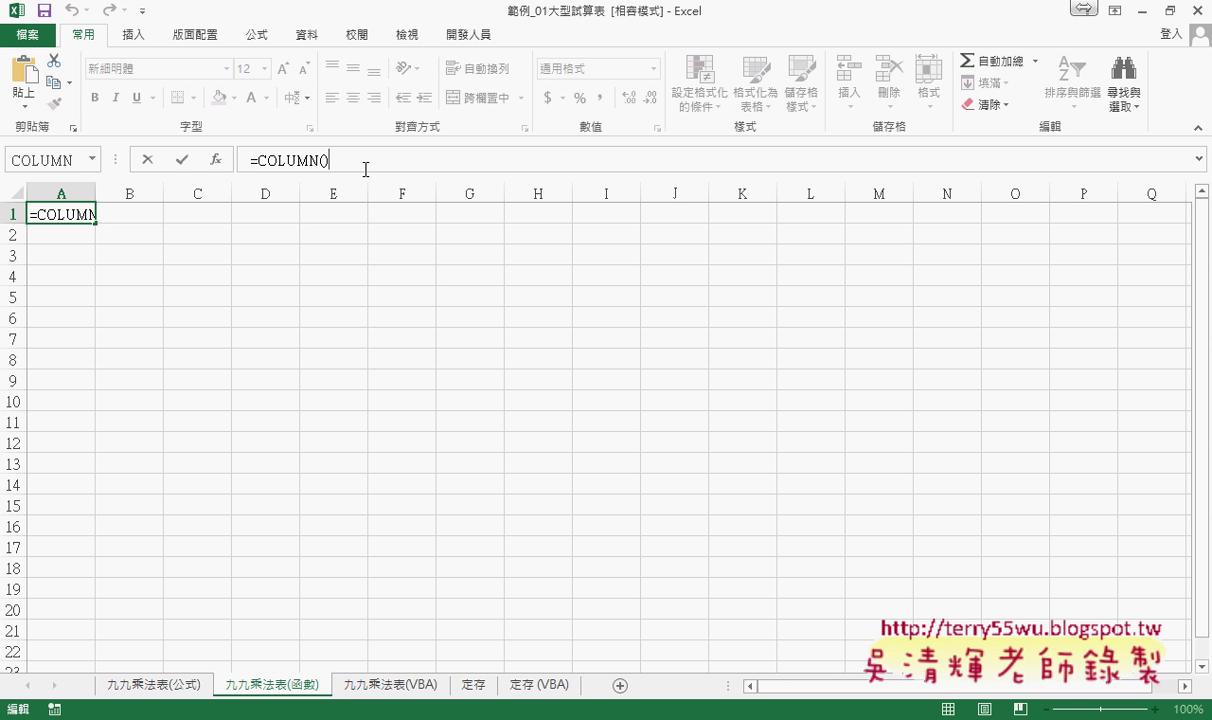
text(")
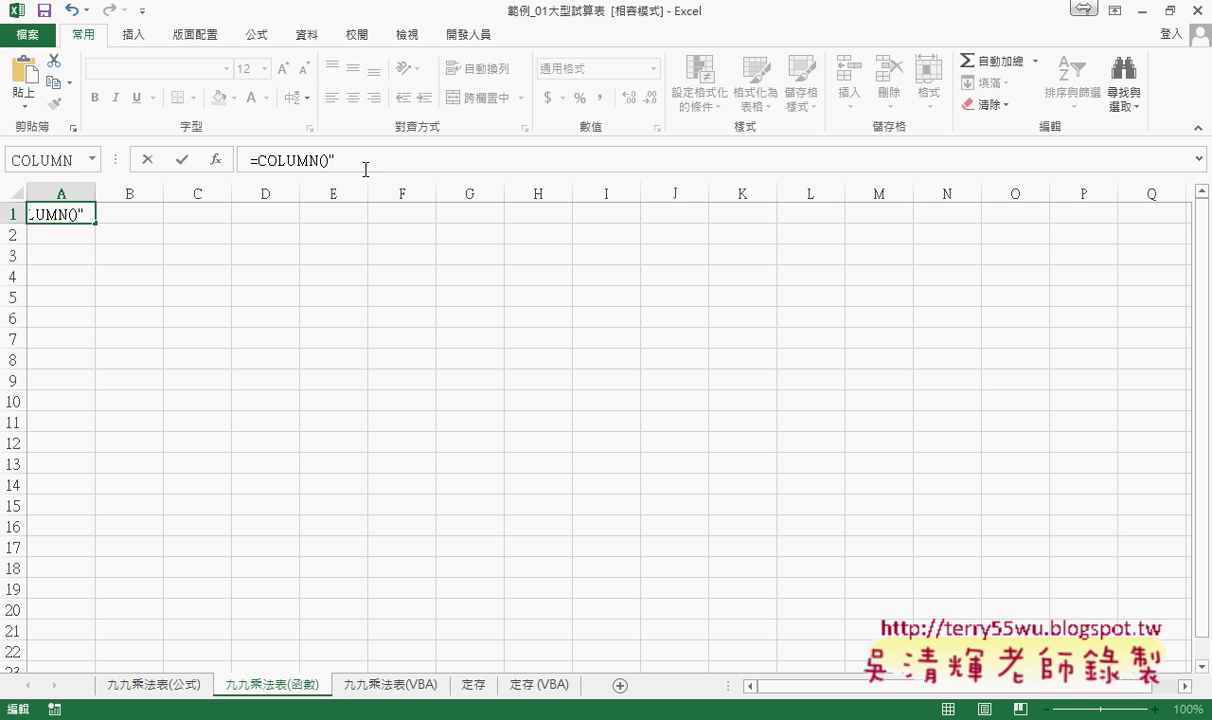
key(BackSpace)
text(&")
text(X")
text(&)
text(row()
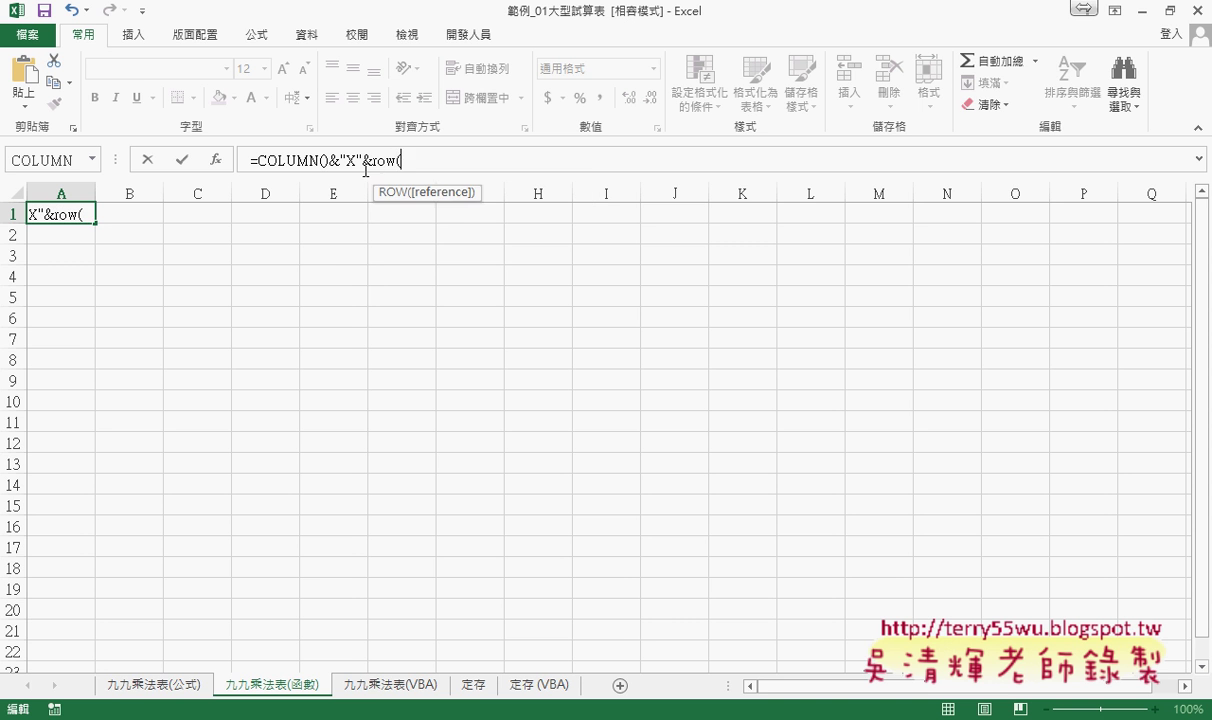
text())
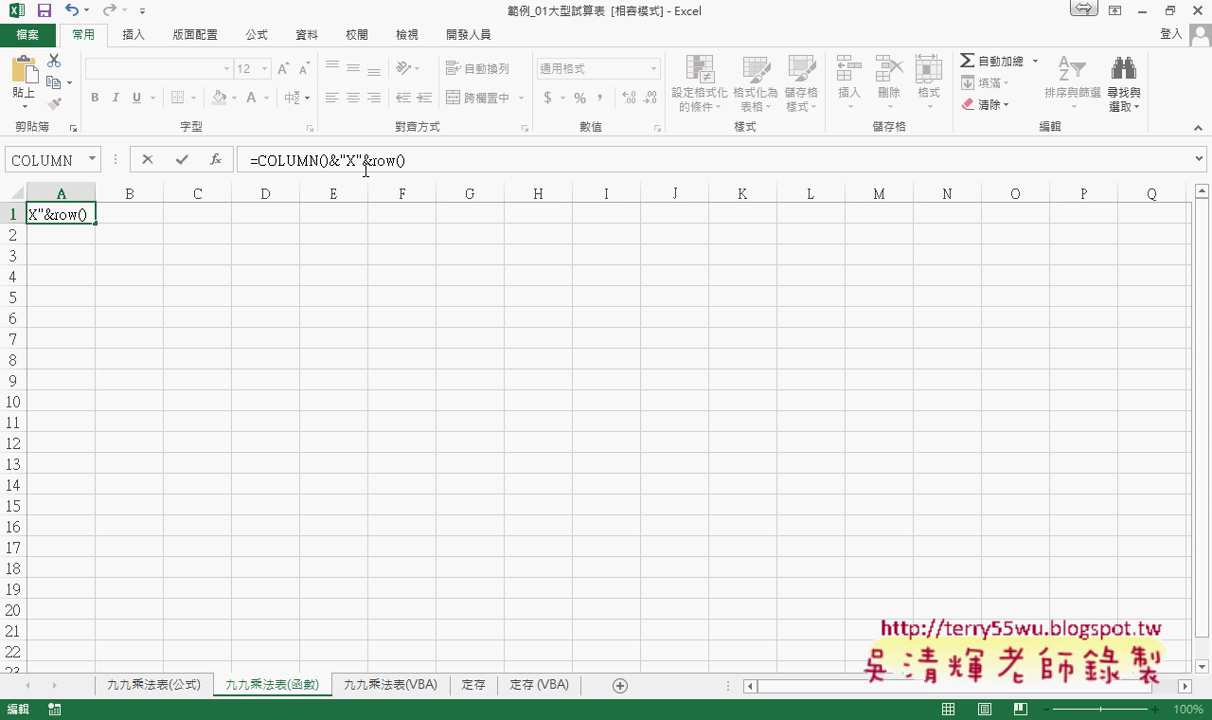
text(&"=)
text(")
text(&)
Step: Paste a copy of COLUMN()&"X"&row() at the end, change its X part to *, and commit
drag(257, 160, 408, 162)
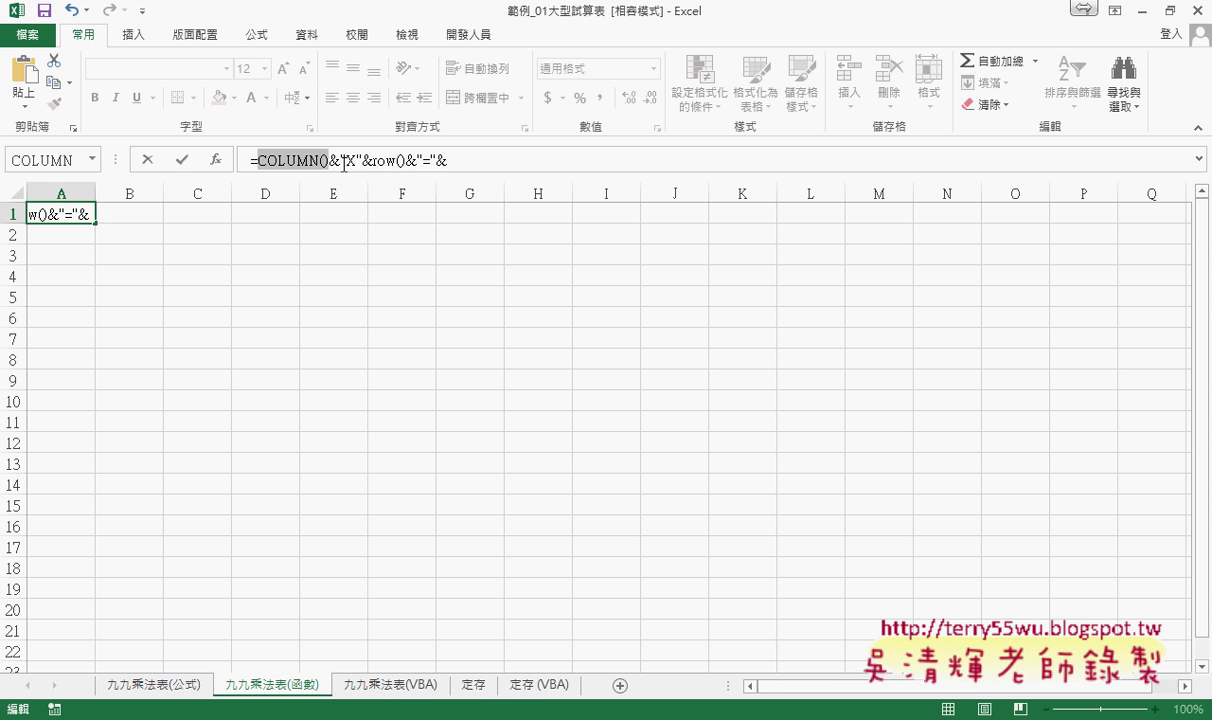
right_click(345, 160)
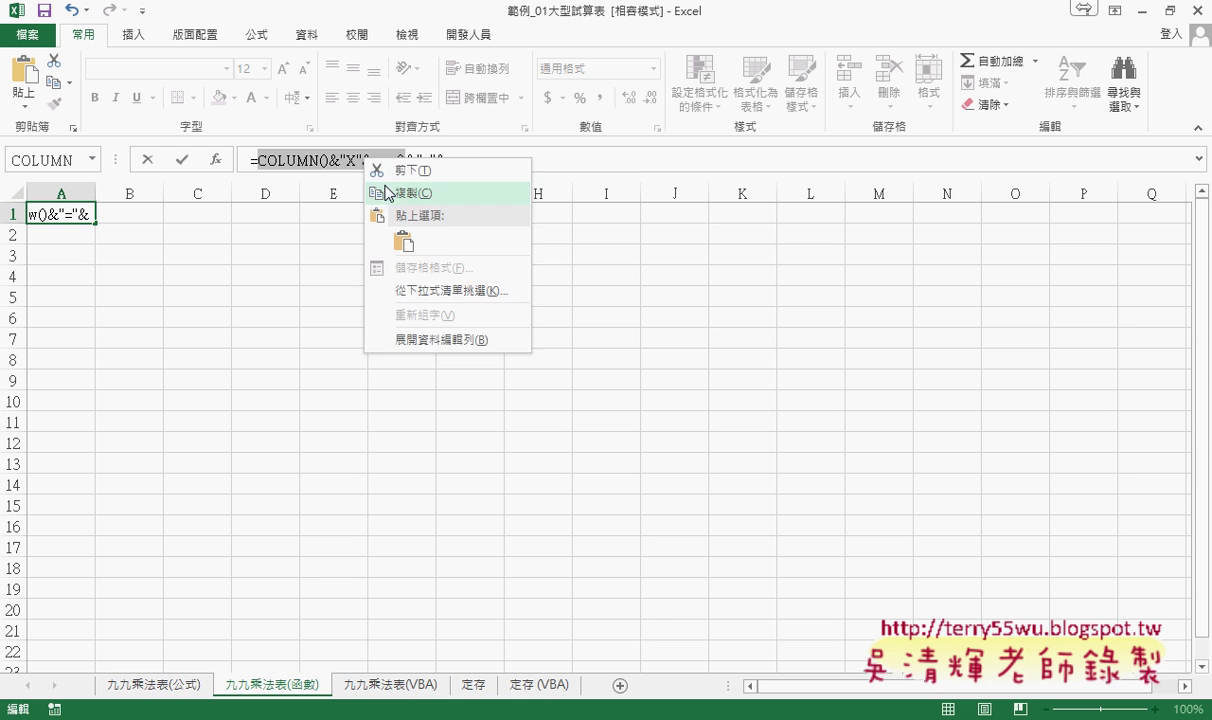
click(385, 192)
click(464, 162)
right_click(464, 162)
click(500, 246)
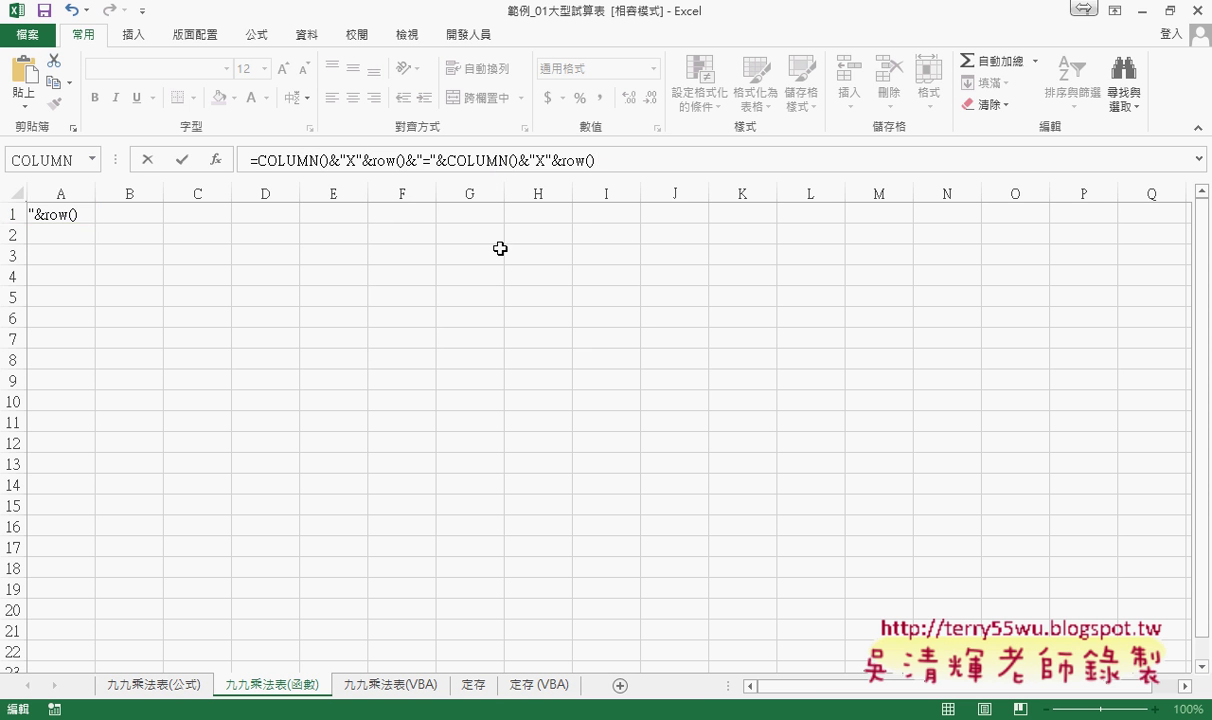
drag(519, 160, 562, 161)
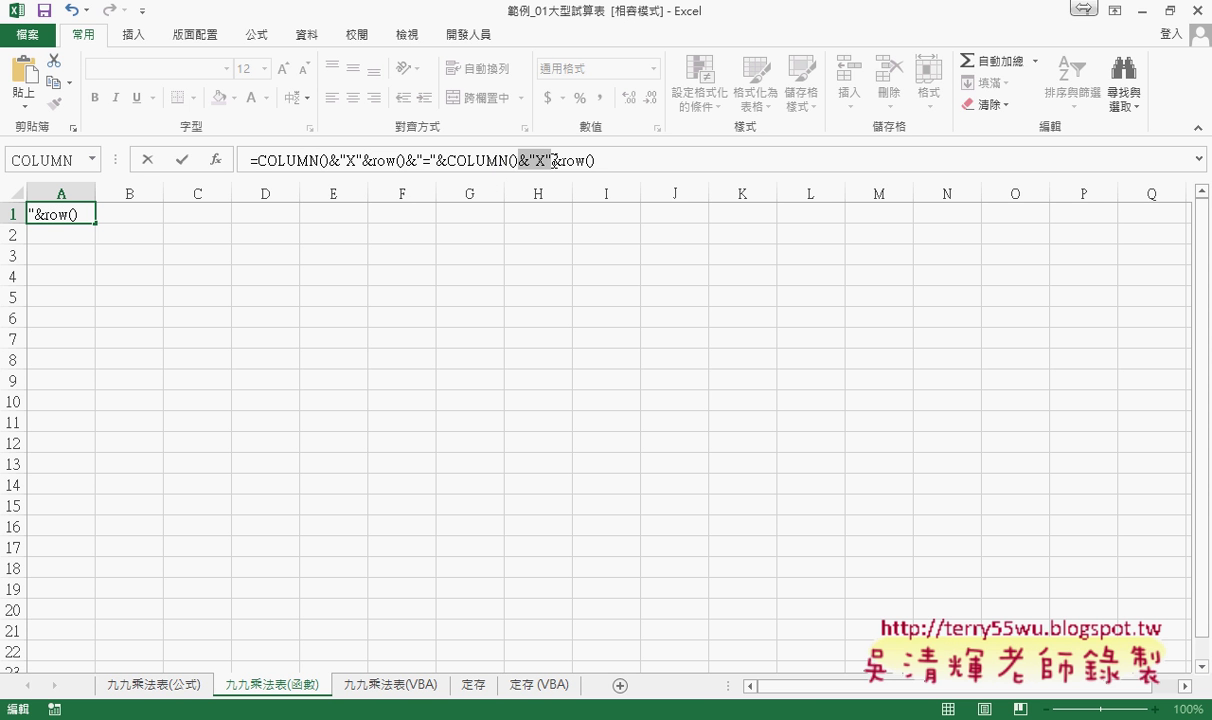
text(*)
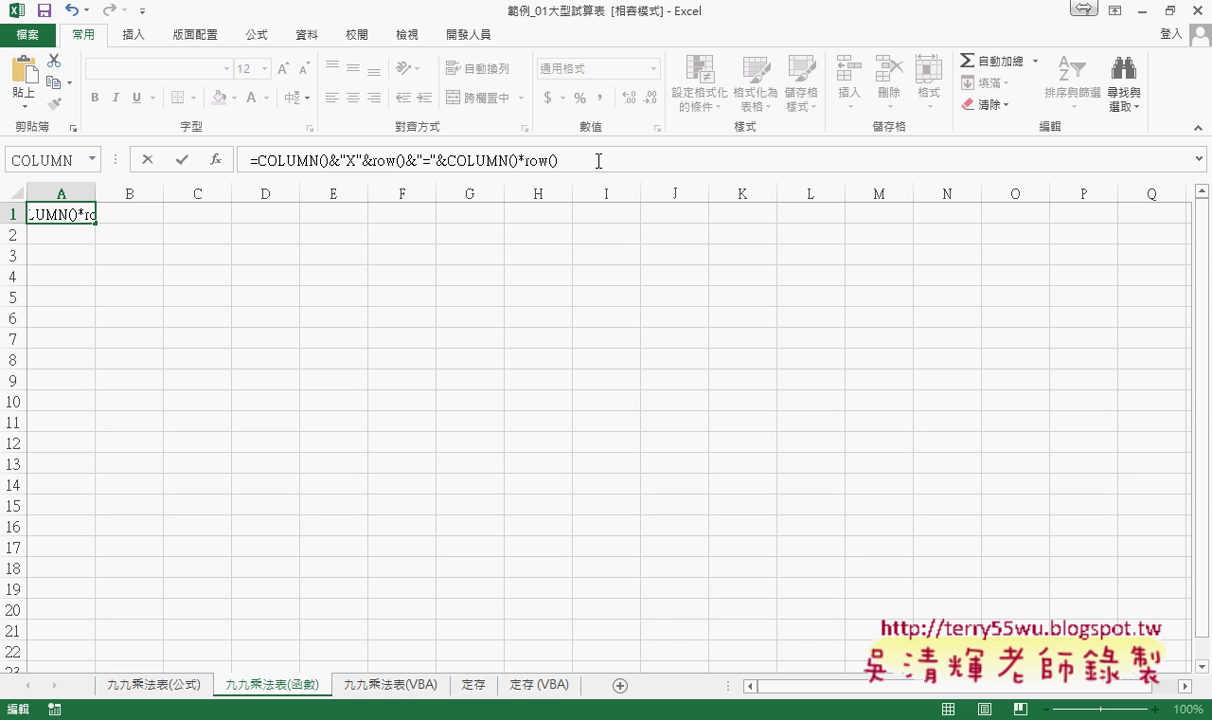
click(183, 160)
Step: Fill A1's formula down to row 9 and across, then trim the fill back to column I
mouse_move(95, 222)
mouse_down()
mouse_move(100, 385)
mouse_move(700, 391)
mouse_up()
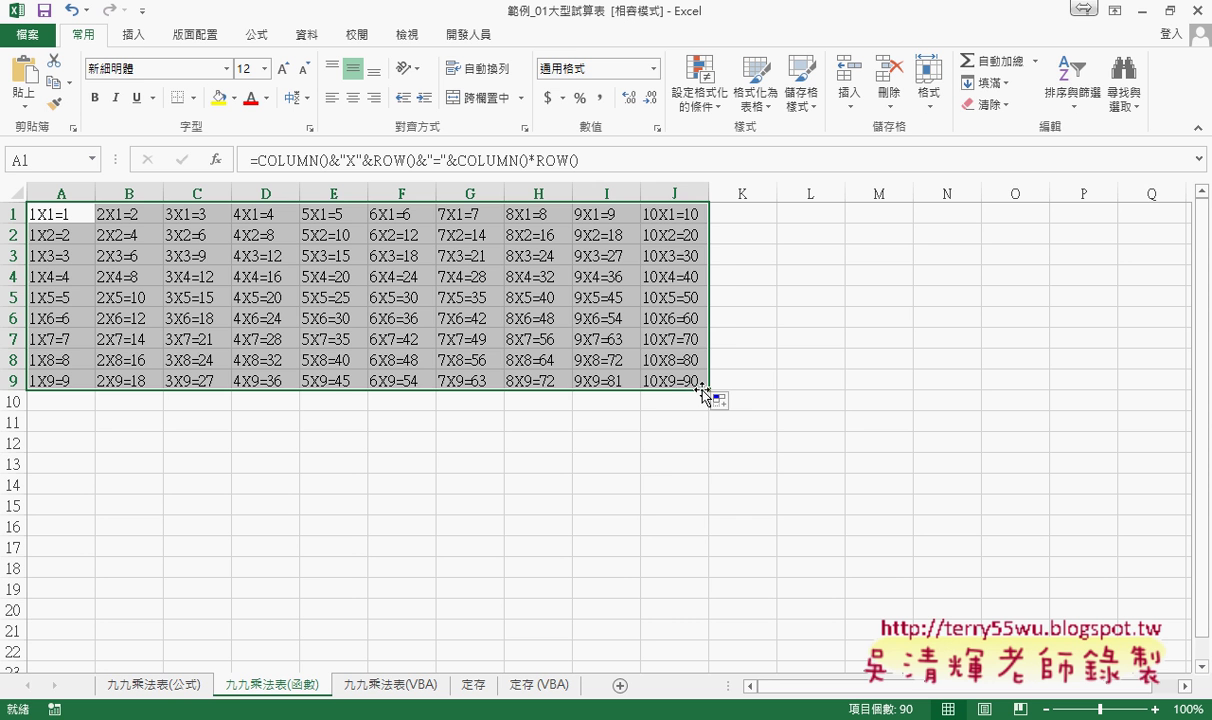
drag(707, 389, 628, 393)
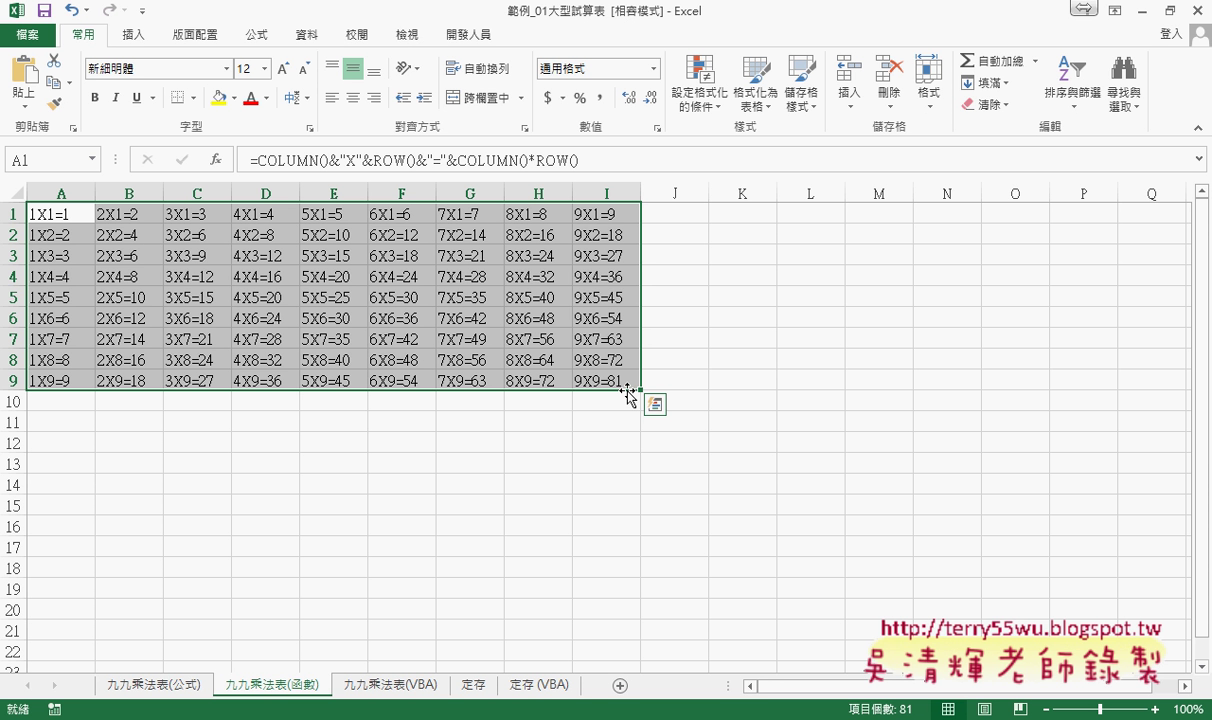
Step: Go to the 九九乘法表(VBA) sheet and run the 清除, 九九乘法表, and 清除 buttons in turn
click(175, 684)
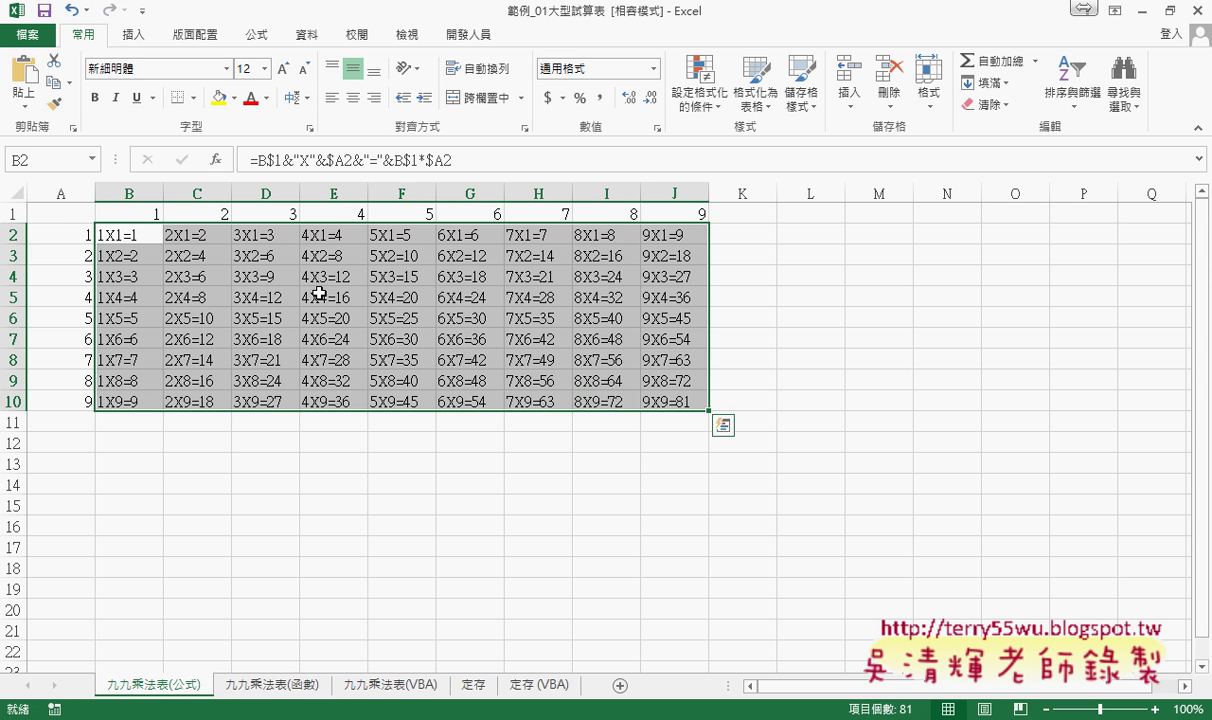
click(279, 687)
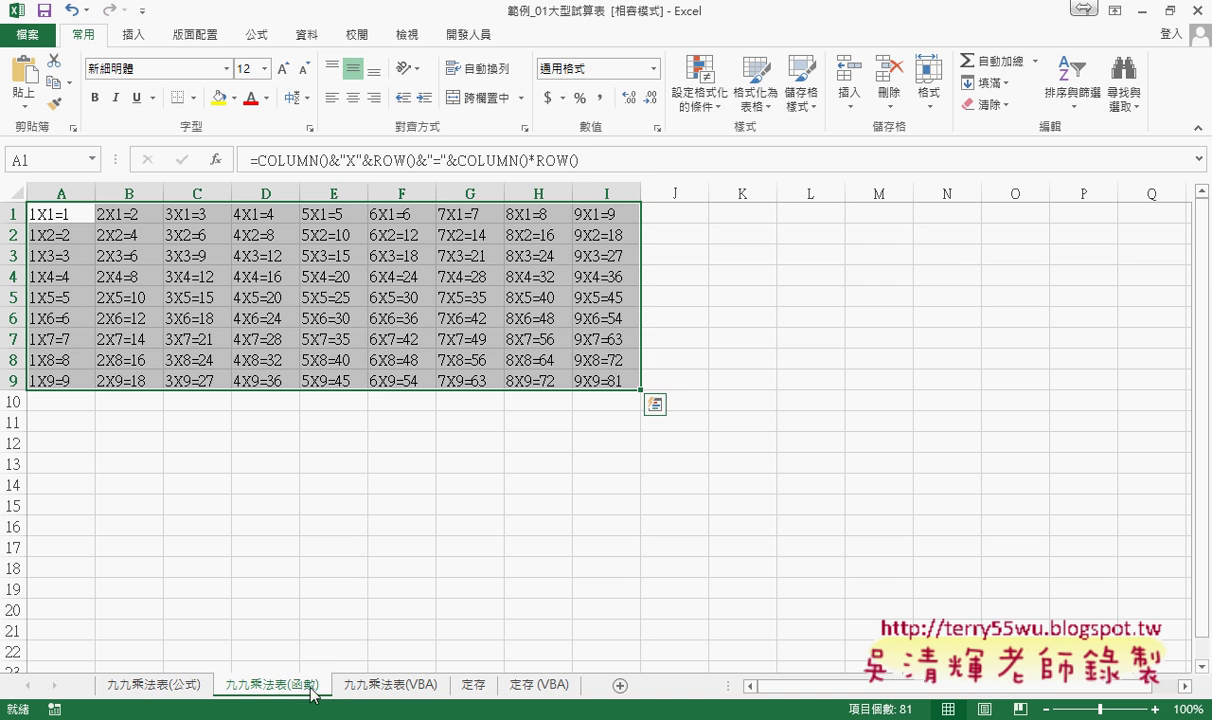
click(376, 688)
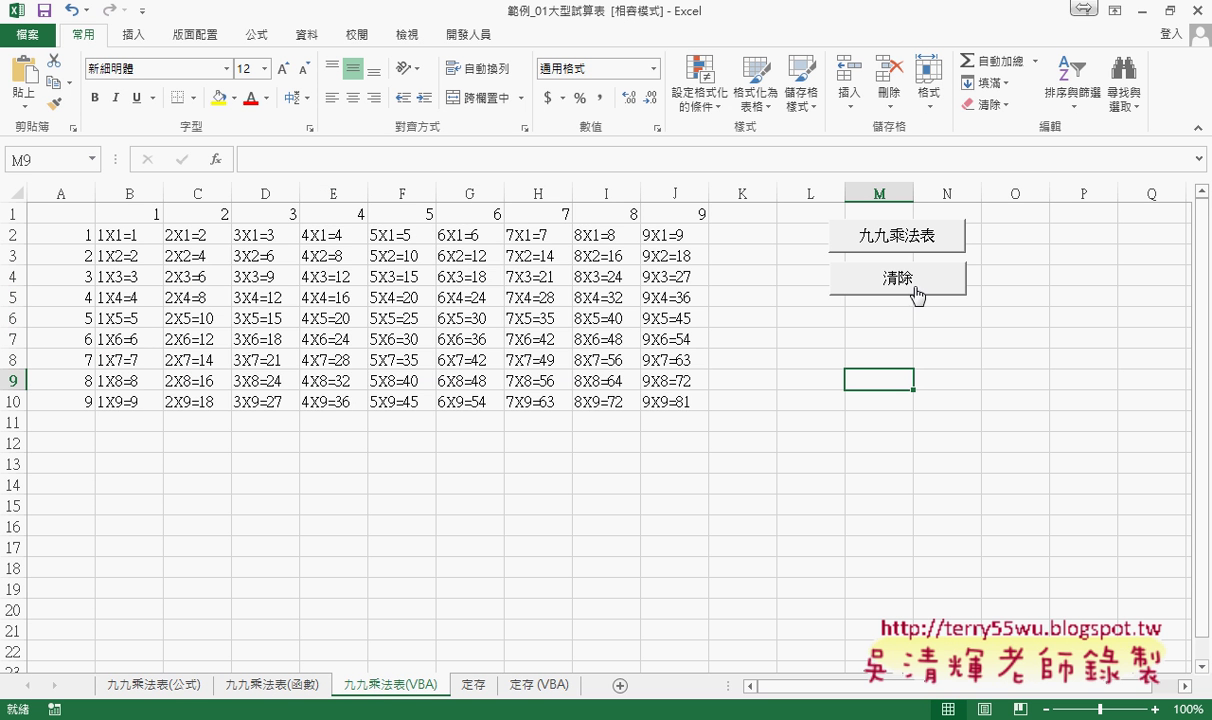
click(866, 276)
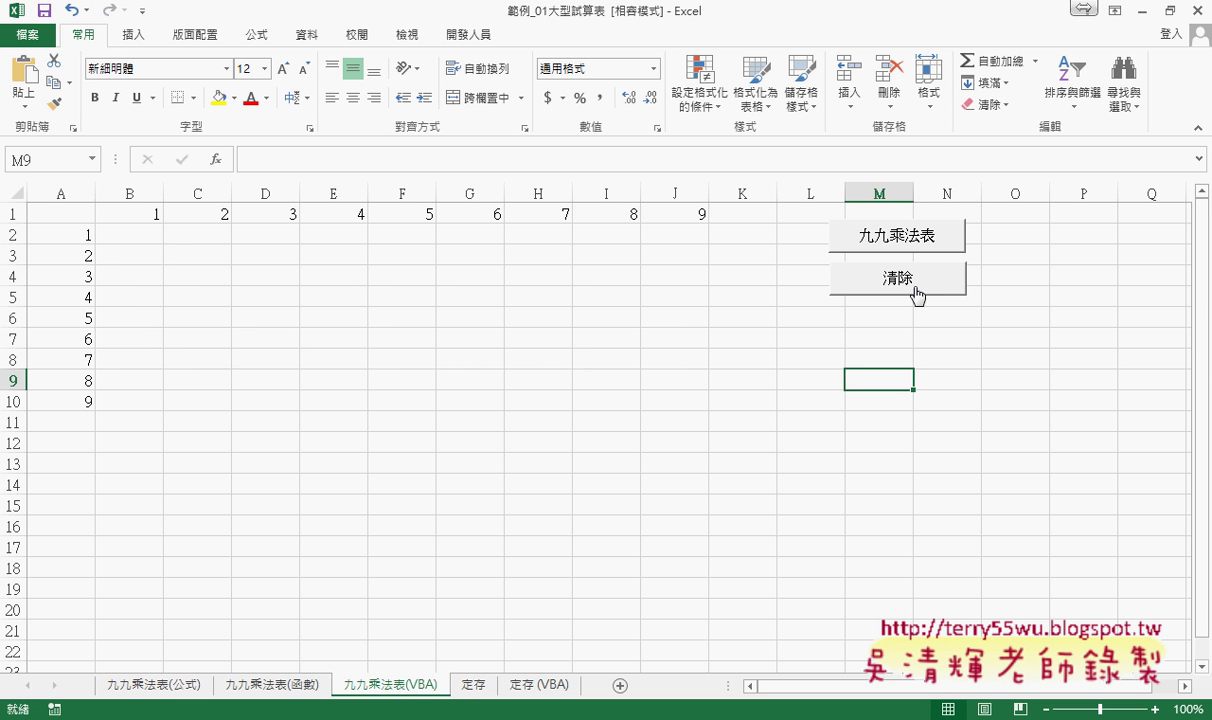
click(919, 245)
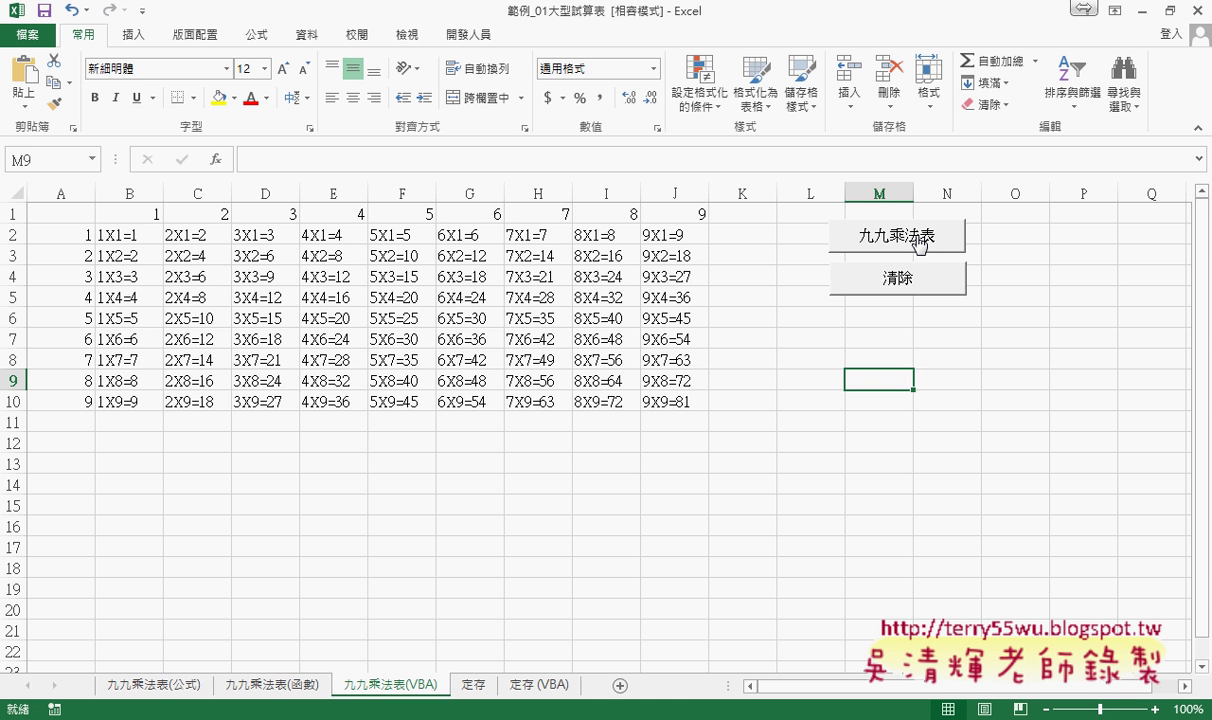
click(895, 277)
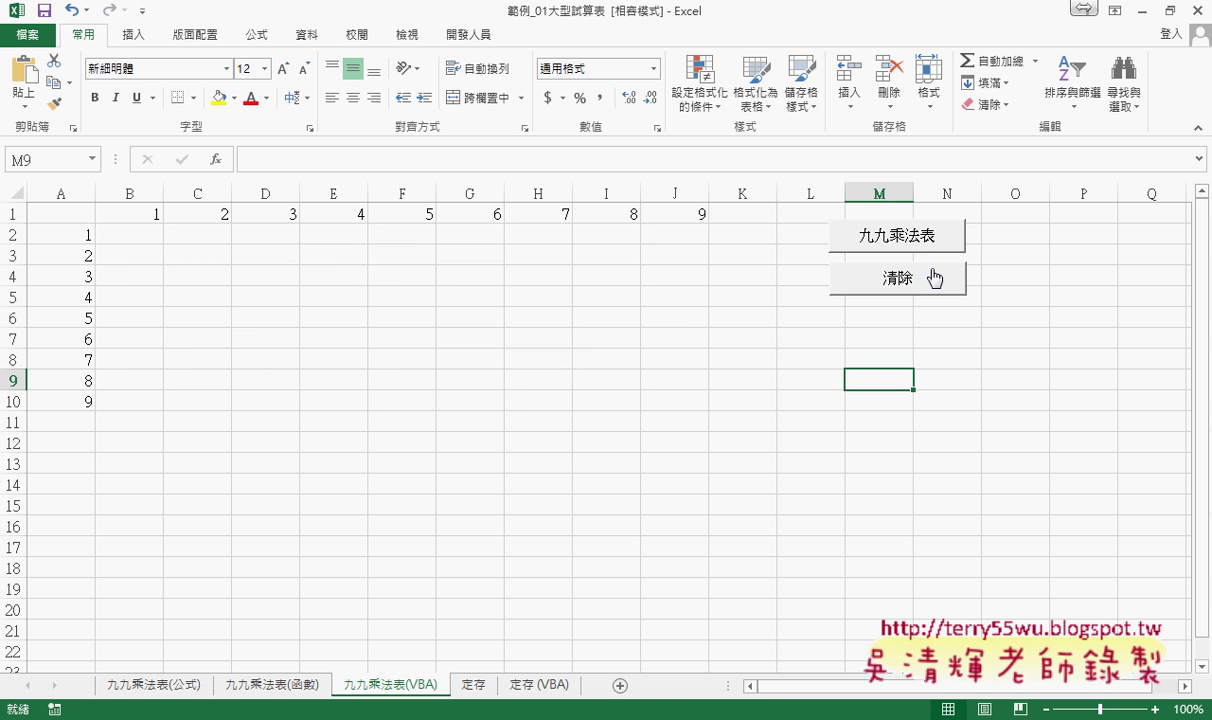
Step: Highlight the 1–9 headers in row 1 and column A, then regenerate the table
drag(150, 212, 672, 214)
mouse_move(60, 236)
mouse_down()
mouse_move(82, 414)
mouse_move(82, 401)
mouse_up()
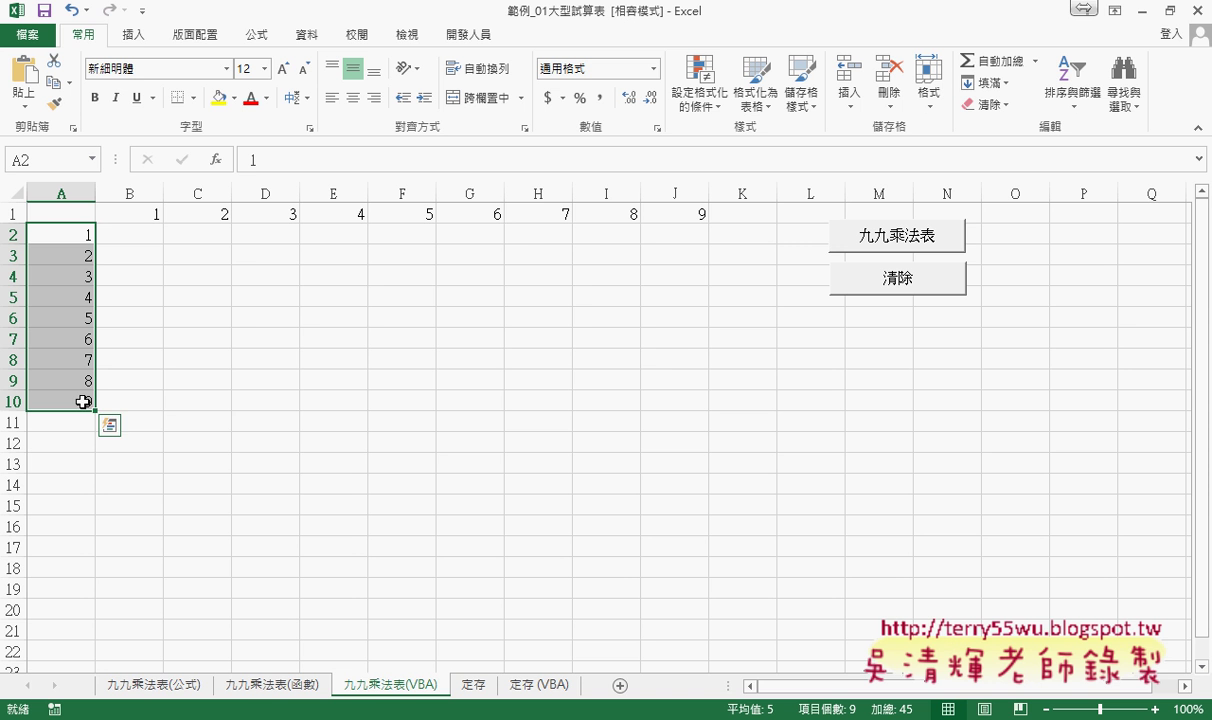
click(917, 244)
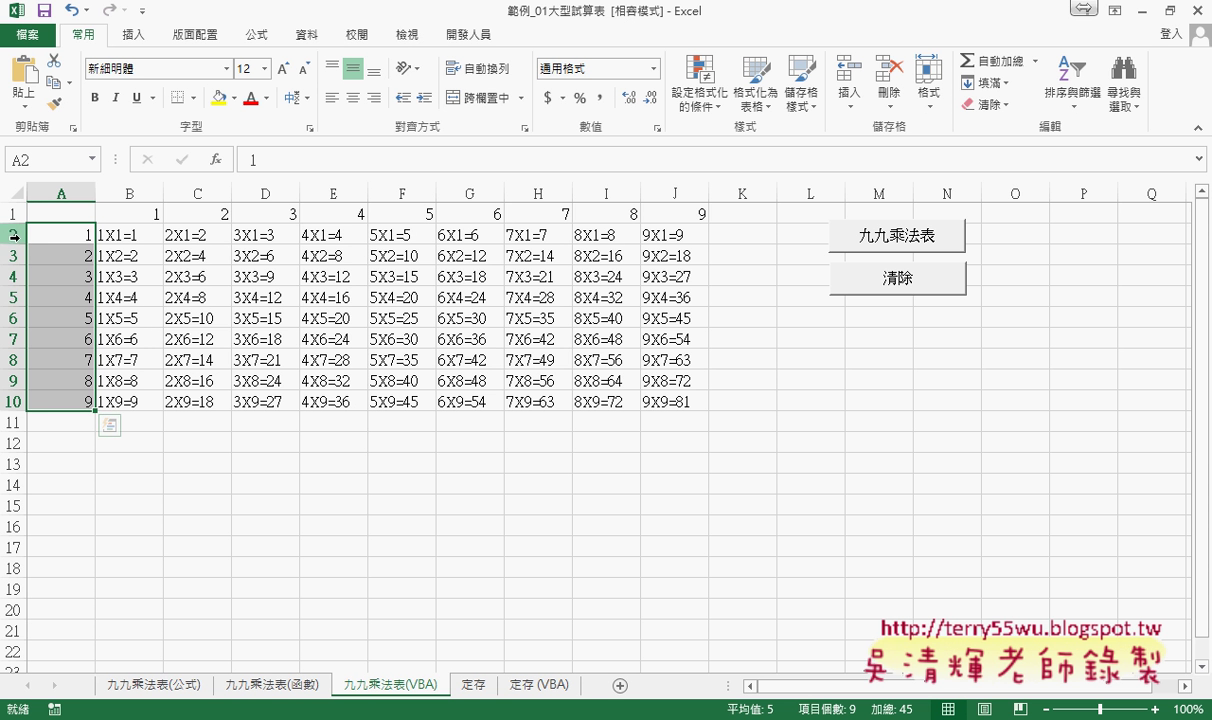
Step: Select rows 2–10, columns B–J, then cells B2 and B1 to inspect the table
drag(14, 235, 21, 404)
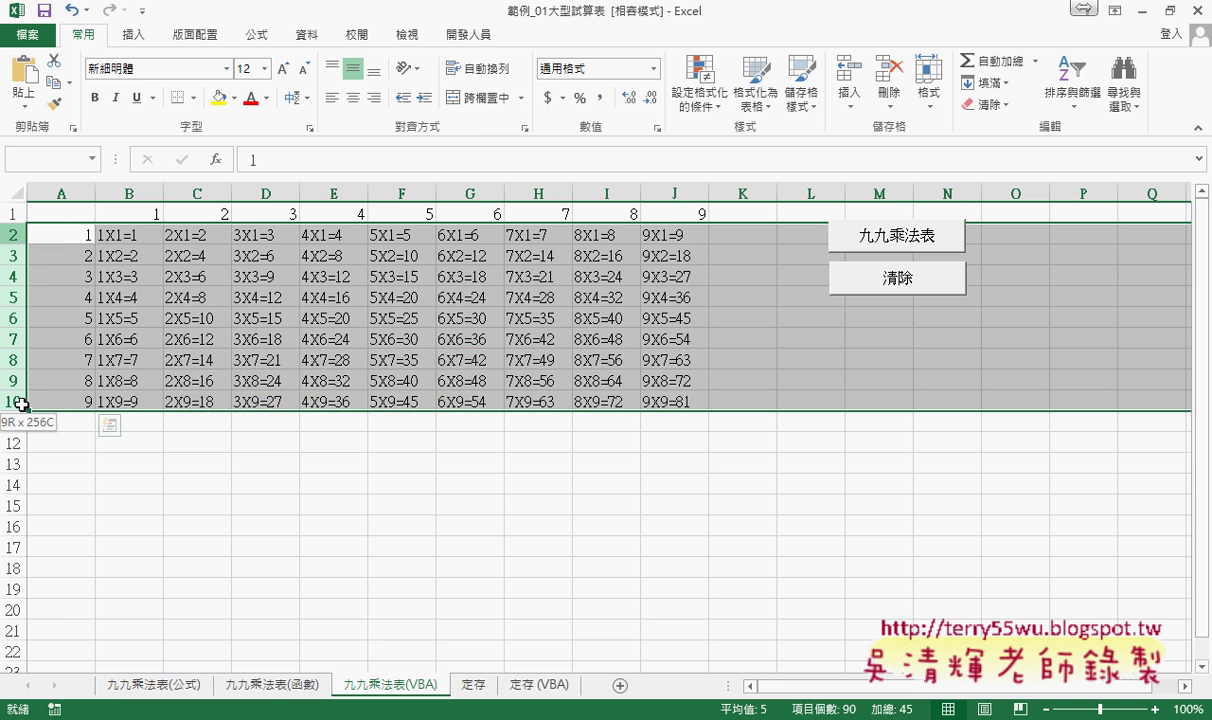
drag(135, 193, 666, 188)
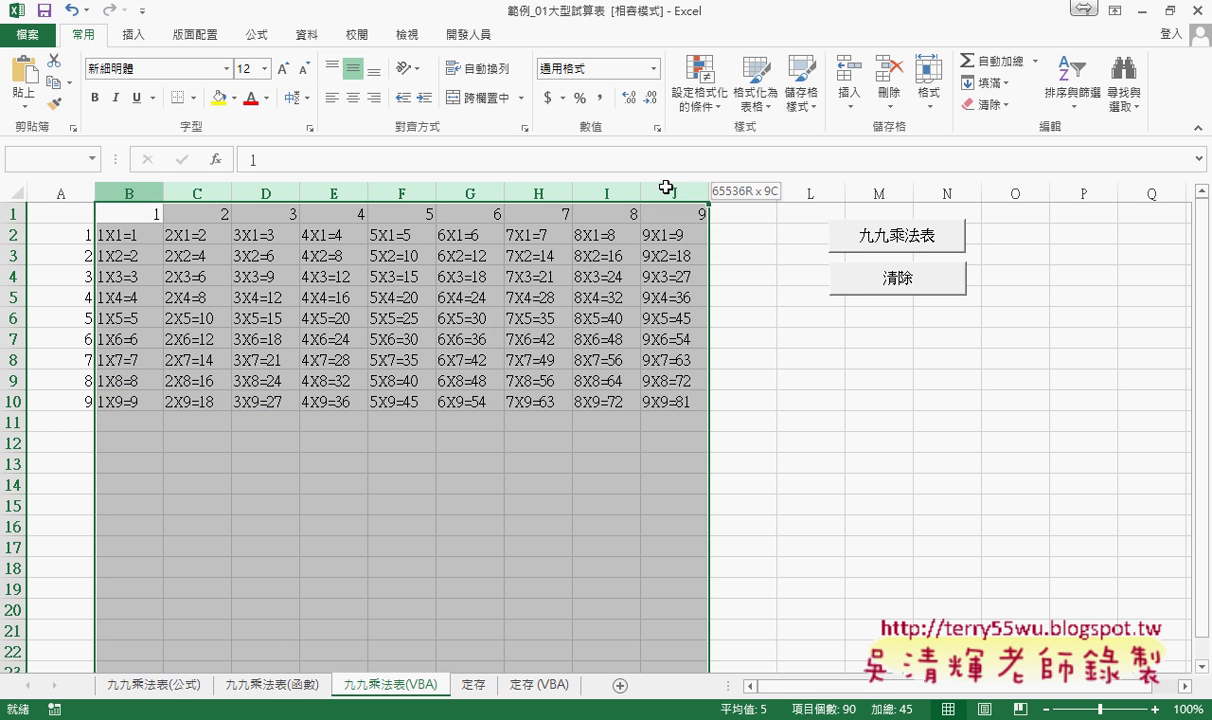
click(125, 237)
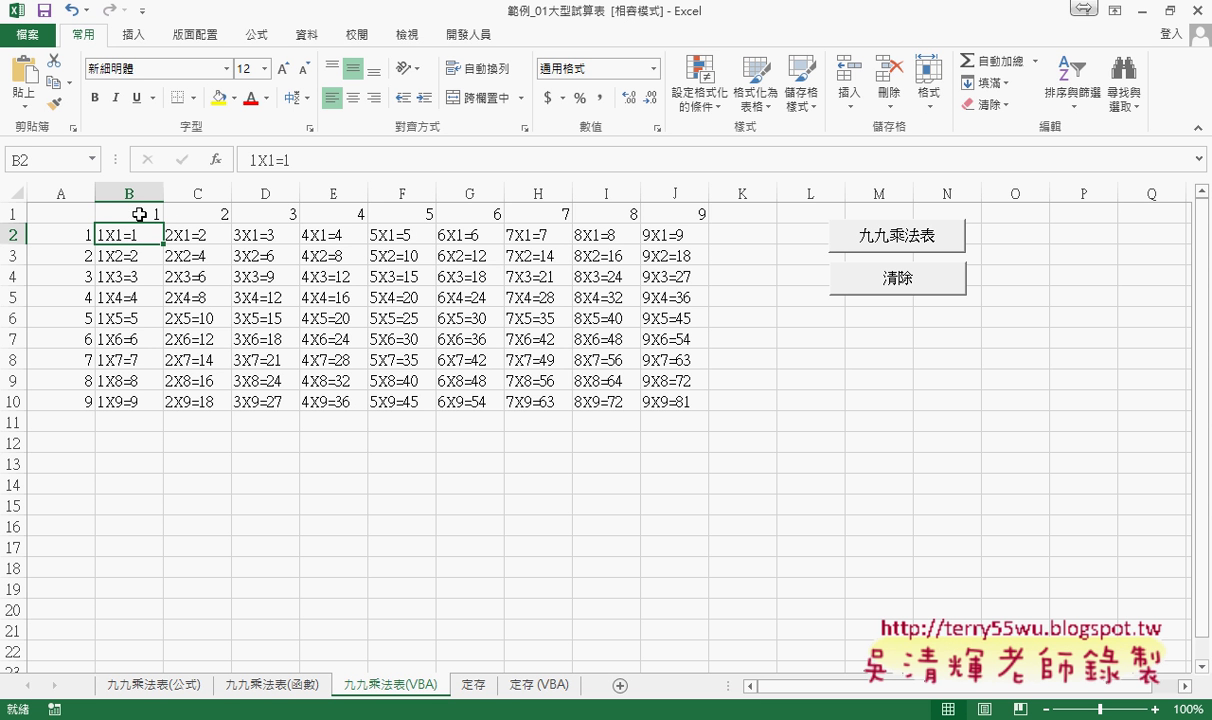
click(140, 214)
click(122, 234)
Step: Clear the table, then open the 九九乘法表 button's macro code via 指定巨集 and Edit
click(885, 272)
right_click(903, 245)
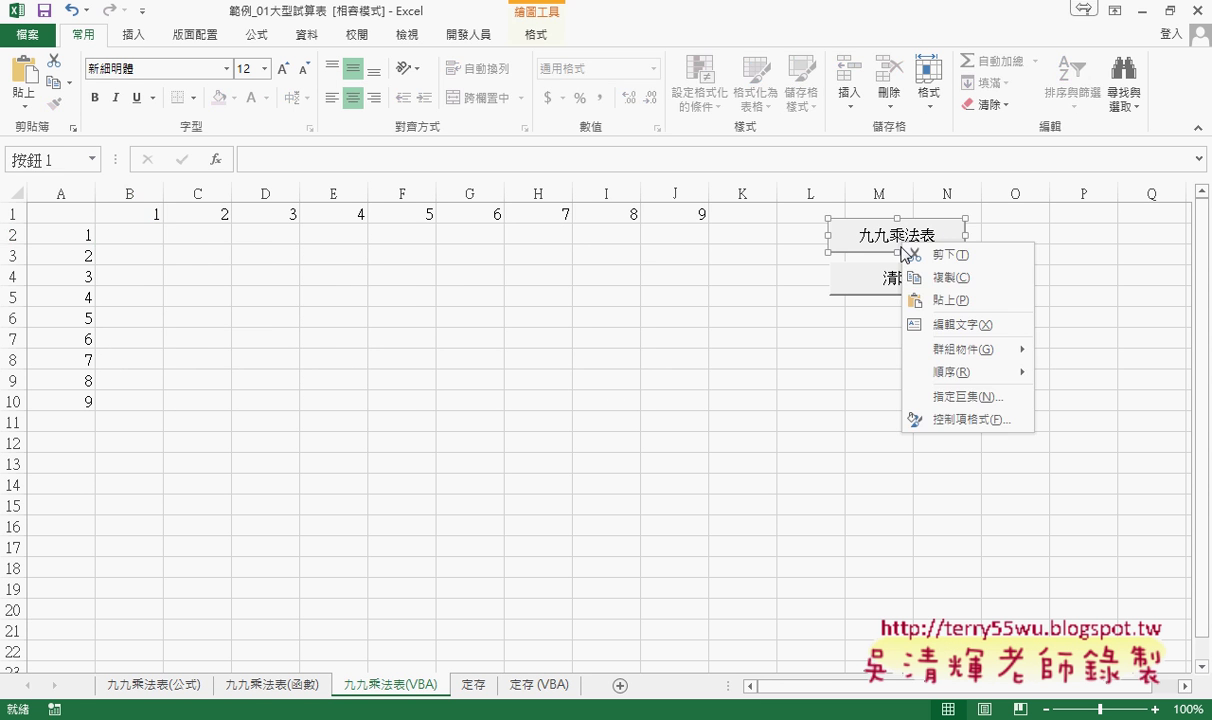
click(962, 395)
click(1103, 252)
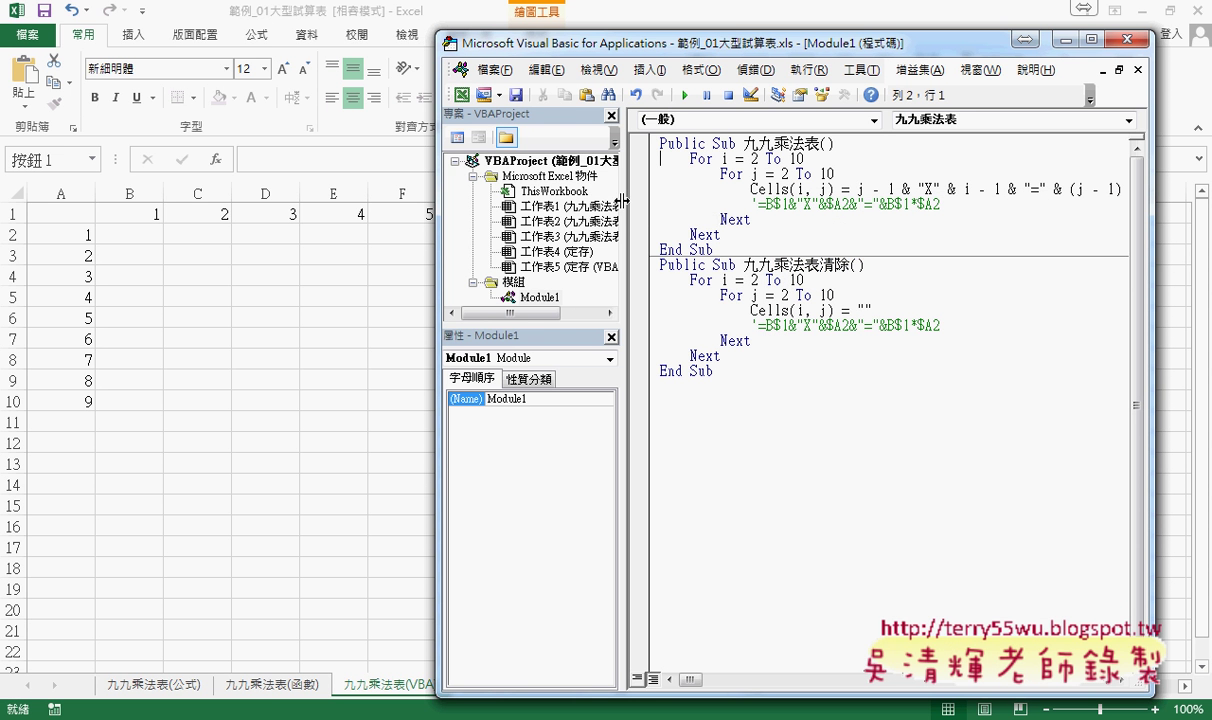
Step: Resize the editor panes and highlight the For i = 2 To 10 and For j loop lines
drag(624, 200, 537, 195)
drag(632, 158, 718, 159)
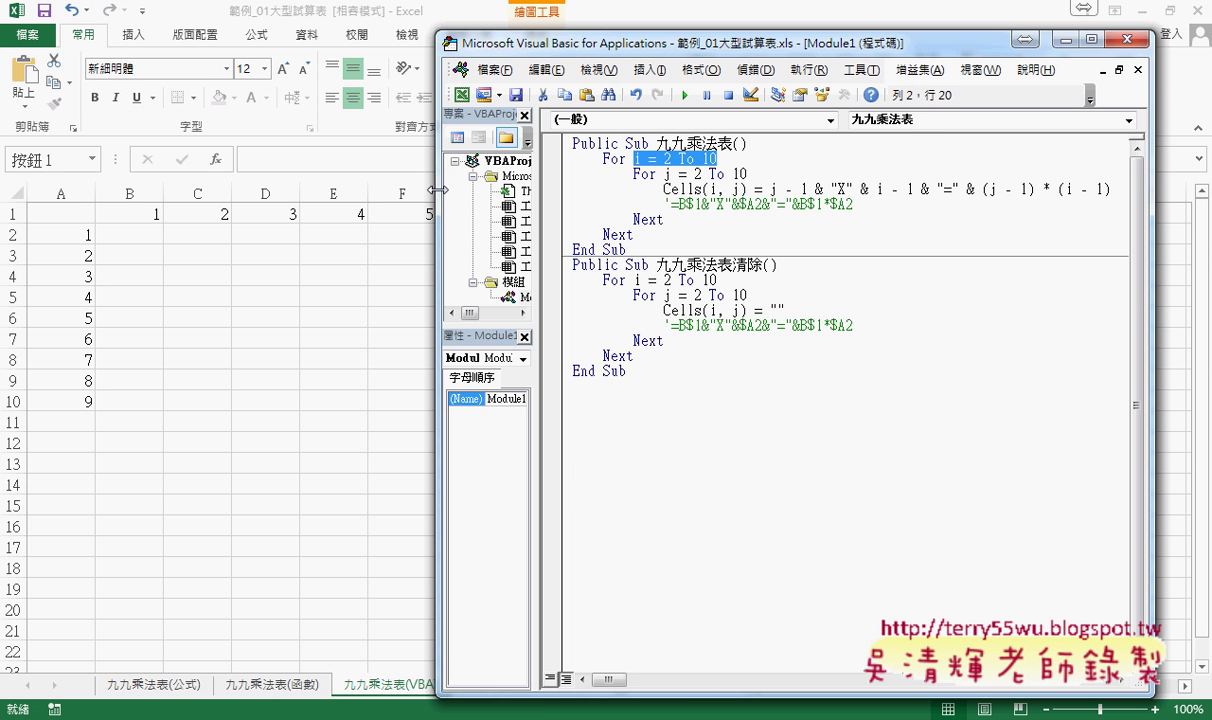
drag(437, 190, 686, 189)
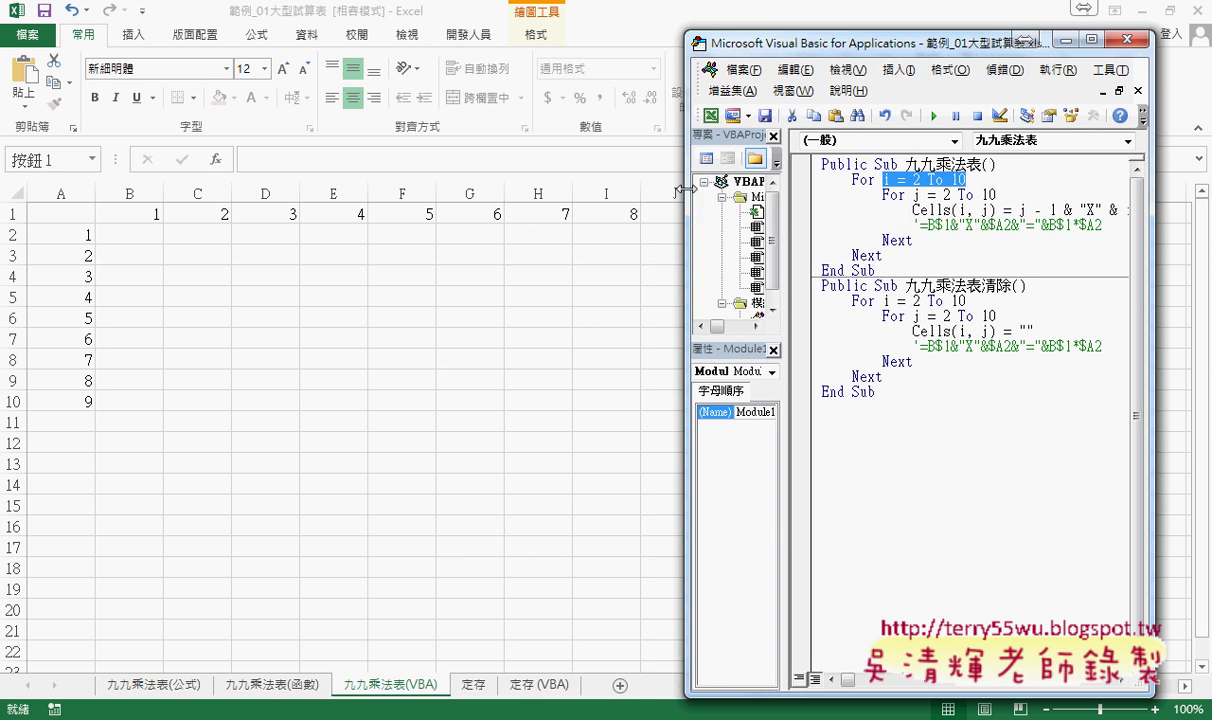
mouse_move(996, 195)
mouse_down()
mouse_move(882, 194)
mouse_move(987, 184)
mouse_up()
click(876, 194)
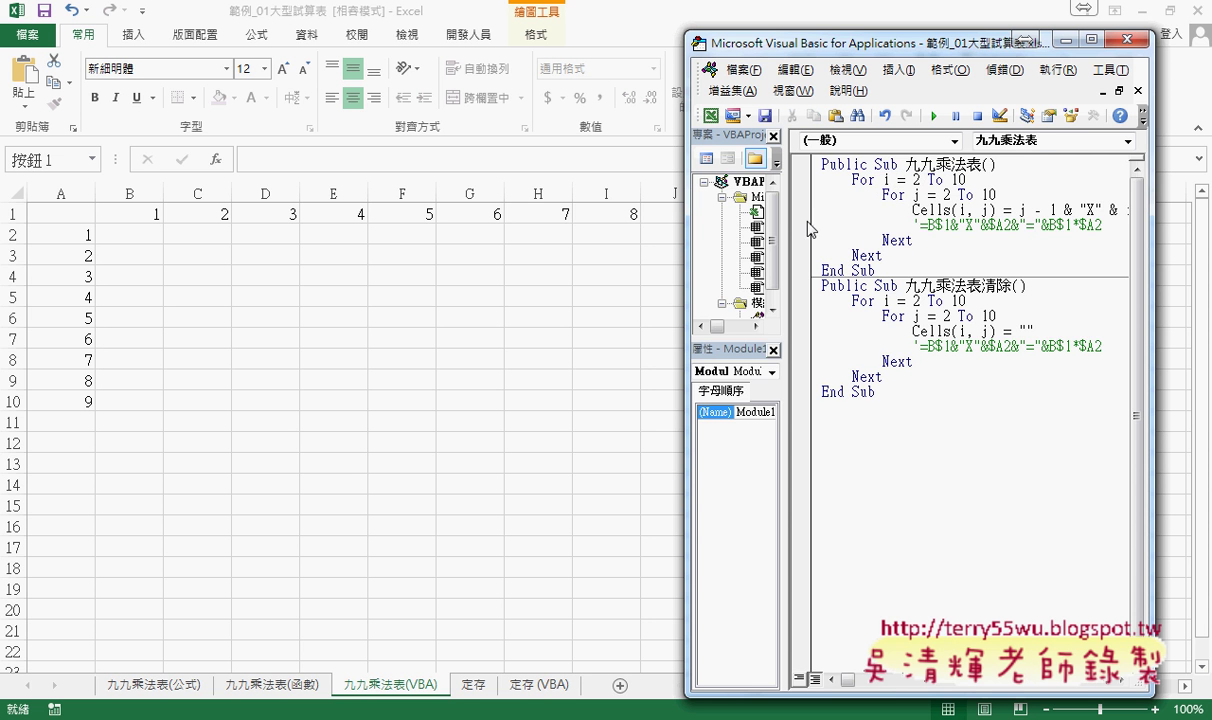
Step: Widen the code area and highlight Cells(i, j) in the assignment line
drag(786, 208, 717, 216)
click(933, 203)
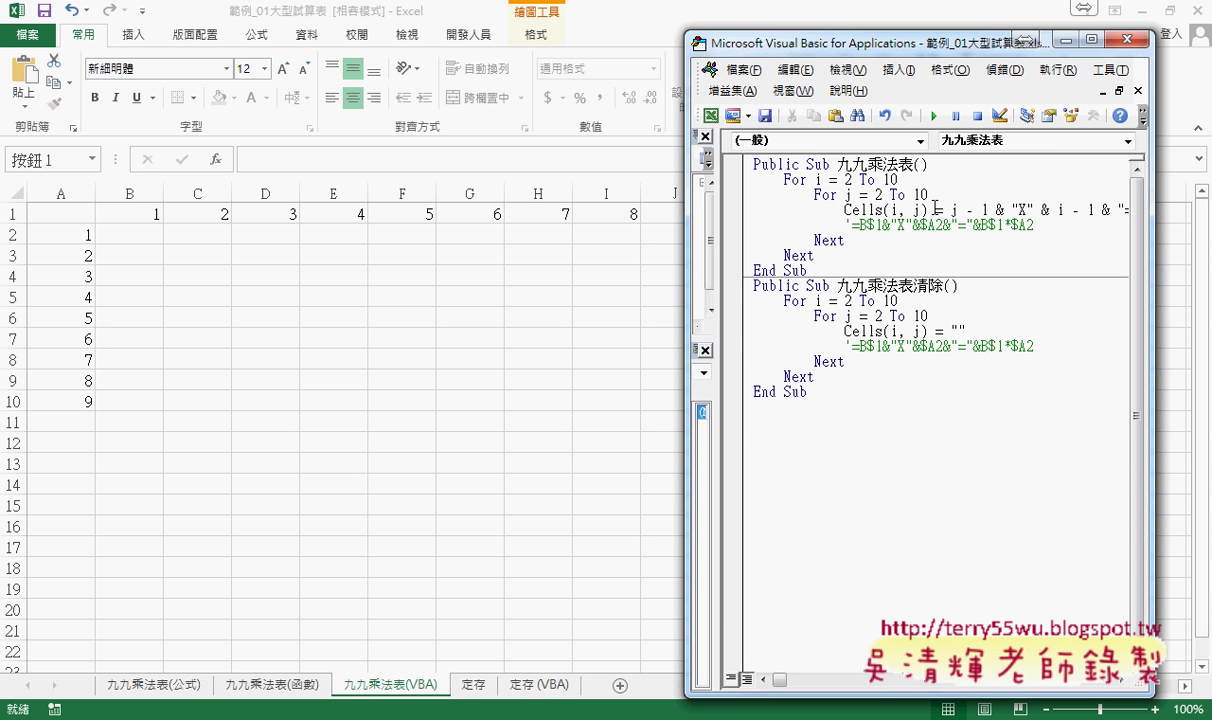
drag(927, 209, 845, 205)
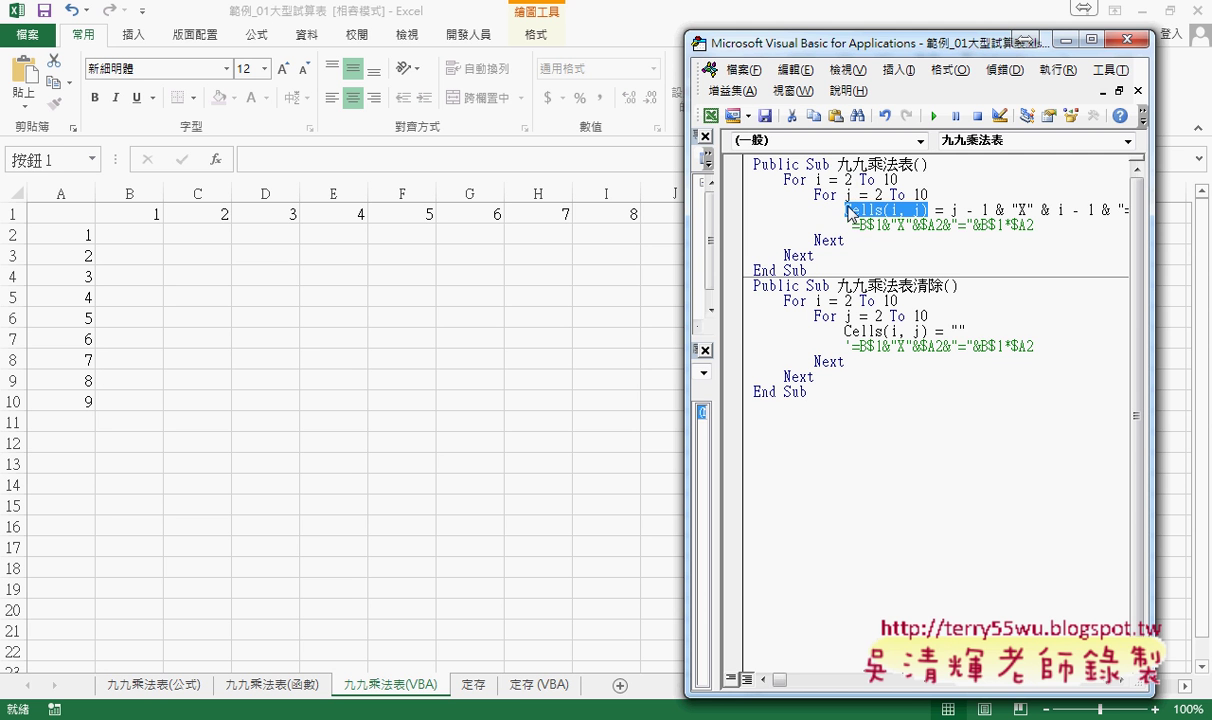
drag(848, 213, 897, 228)
mouse_move(897, 228)
mouse_down()
mouse_move(856, 193)
mouse_move(930, 228)
mouse_up()
mouse_move(930, 228)
mouse_down()
mouse_move(120, 236)
mouse_move(925, 214)
mouse_up()
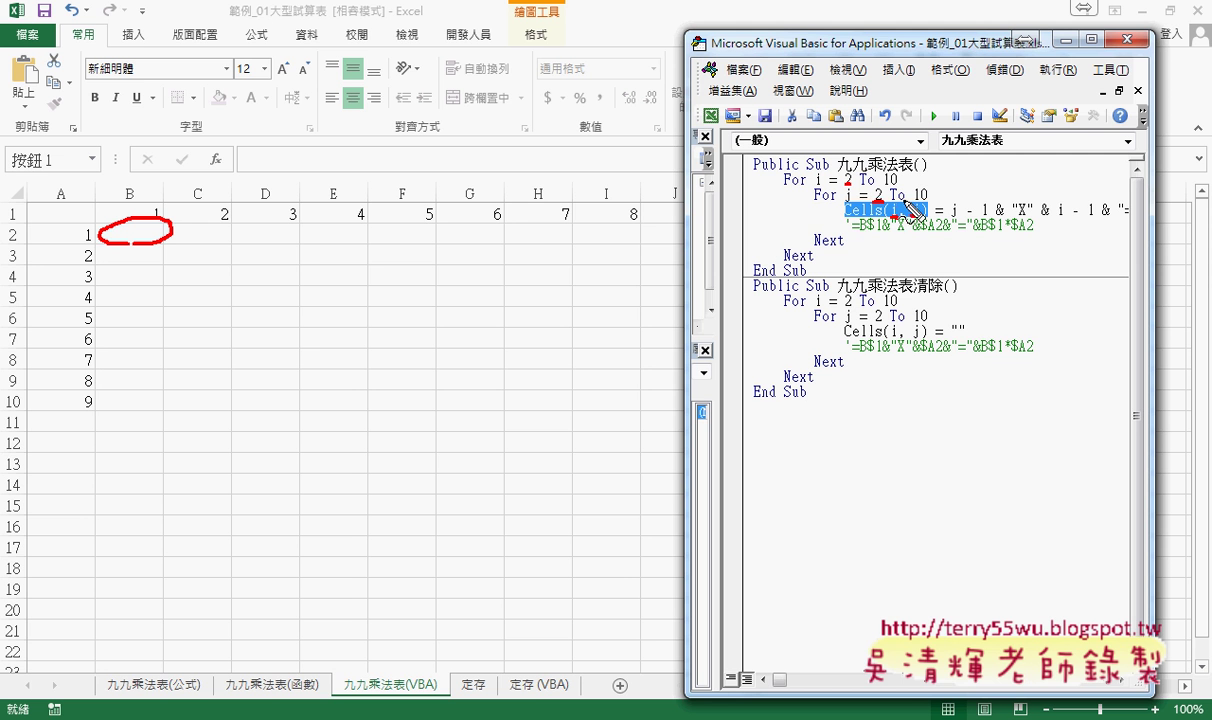
Step: Draw pen annotations showing how the nested loops fill rows and columns via Cells(i, j)
mouse_move(210, 242)
mouse_down()
mouse_move(172, 240)
mouse_move(624, 241)
mouse_up()
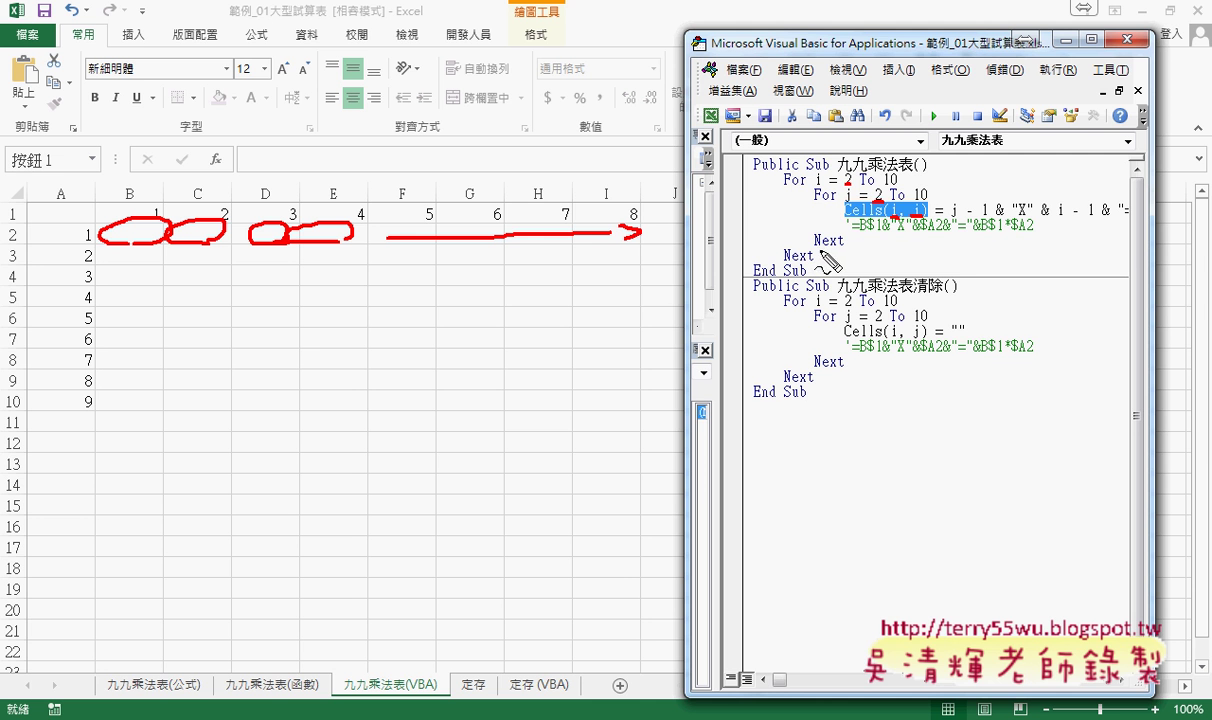
drag(811, 244, 828, 212)
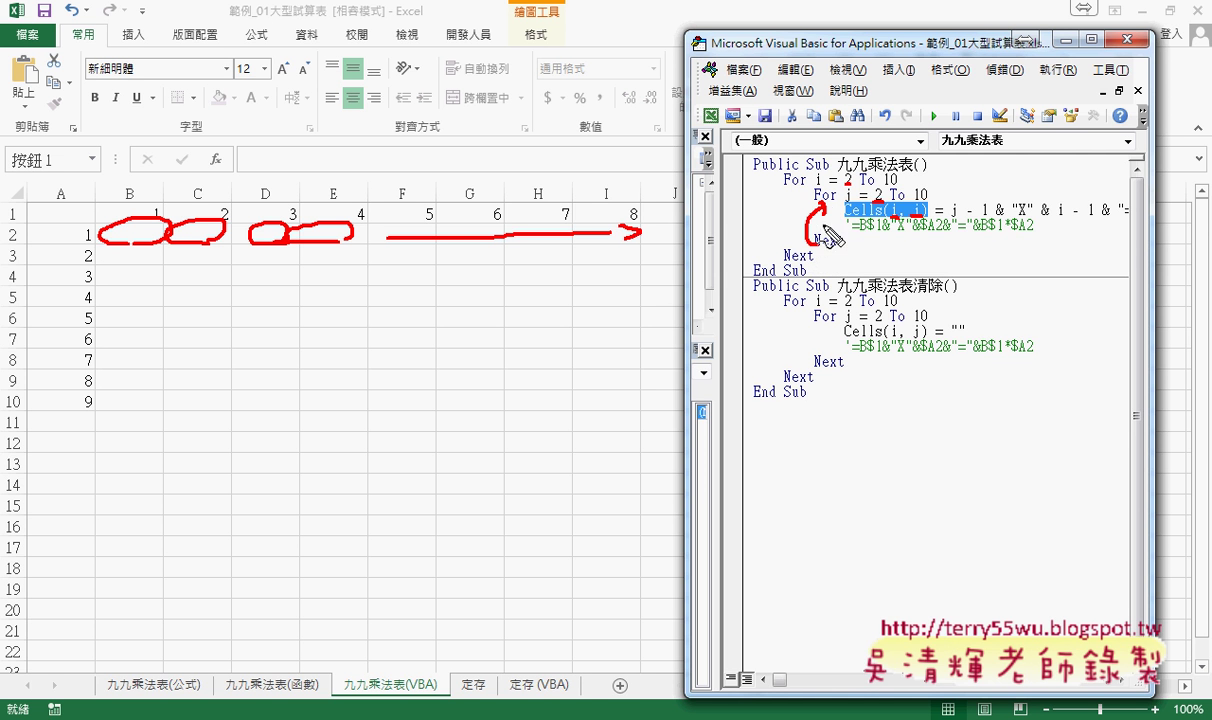
drag(785, 256, 781, 179)
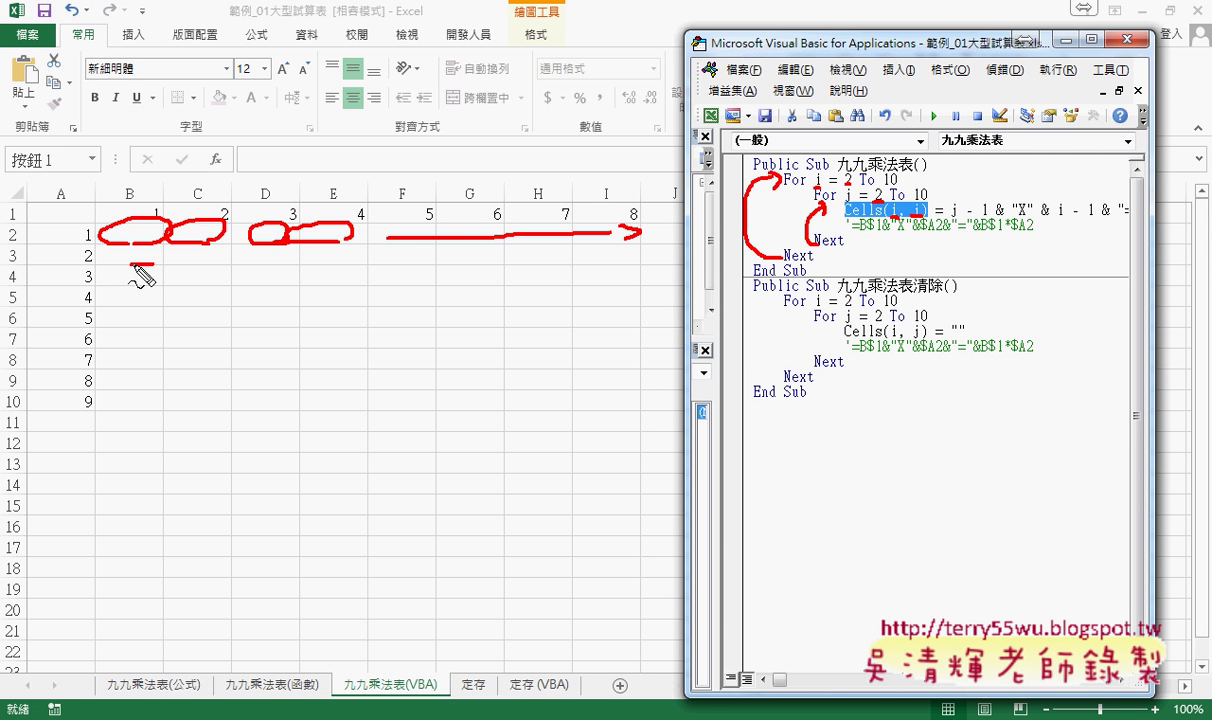
drag(148, 243, 152, 264)
drag(293, 256, 482, 252)
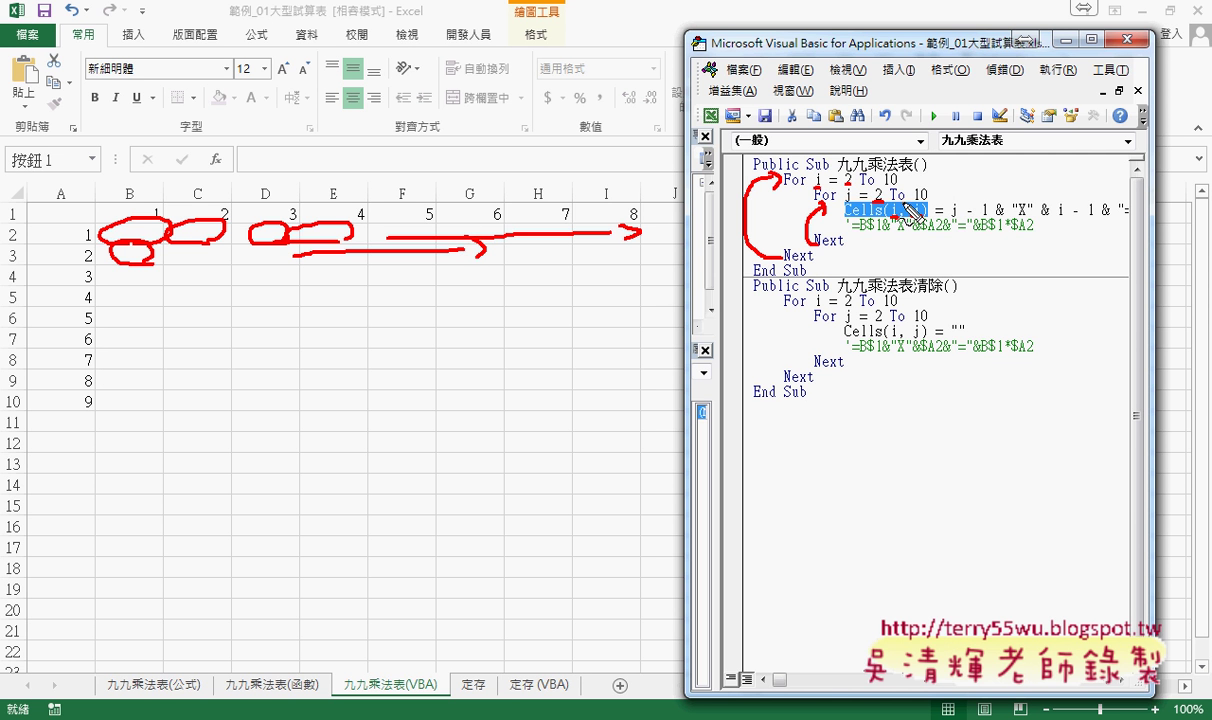
drag(912, 214, 926, 214)
Step: Erase the annotations, widen the VBA window, and move it farther left
key(Escape)
click(808, 217)
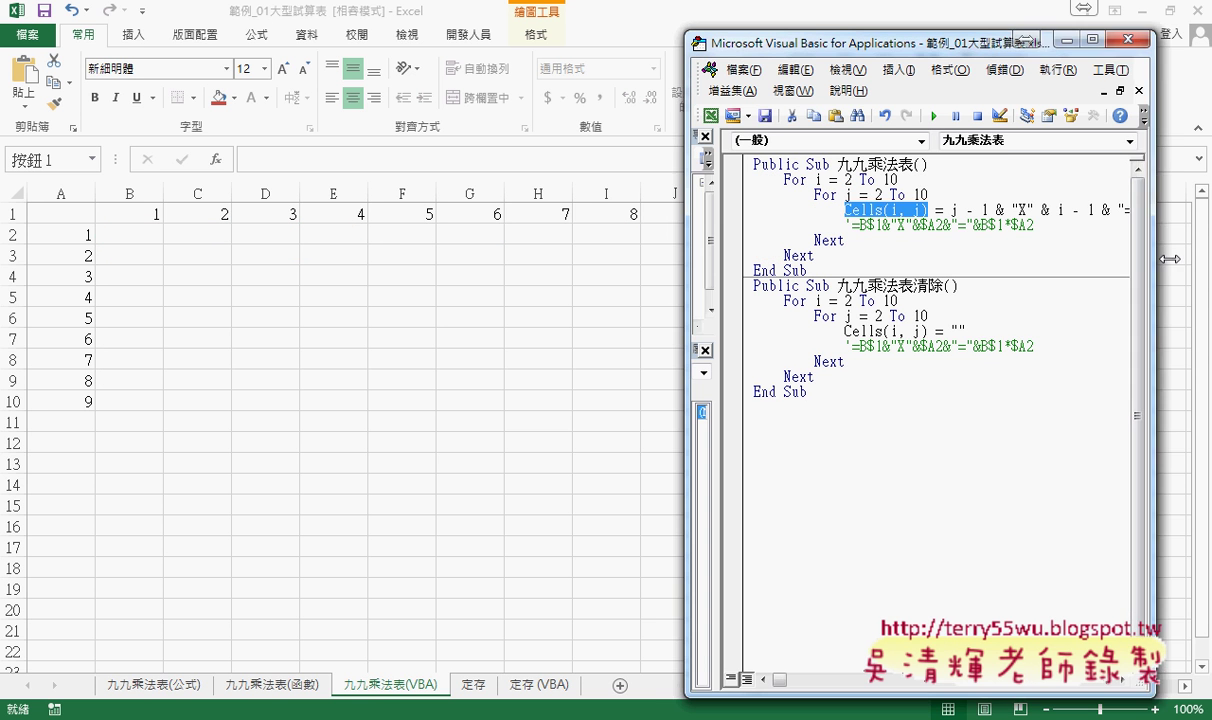
drag(1152, 265, 1205, 265)
drag(880, 43, 734, 35)
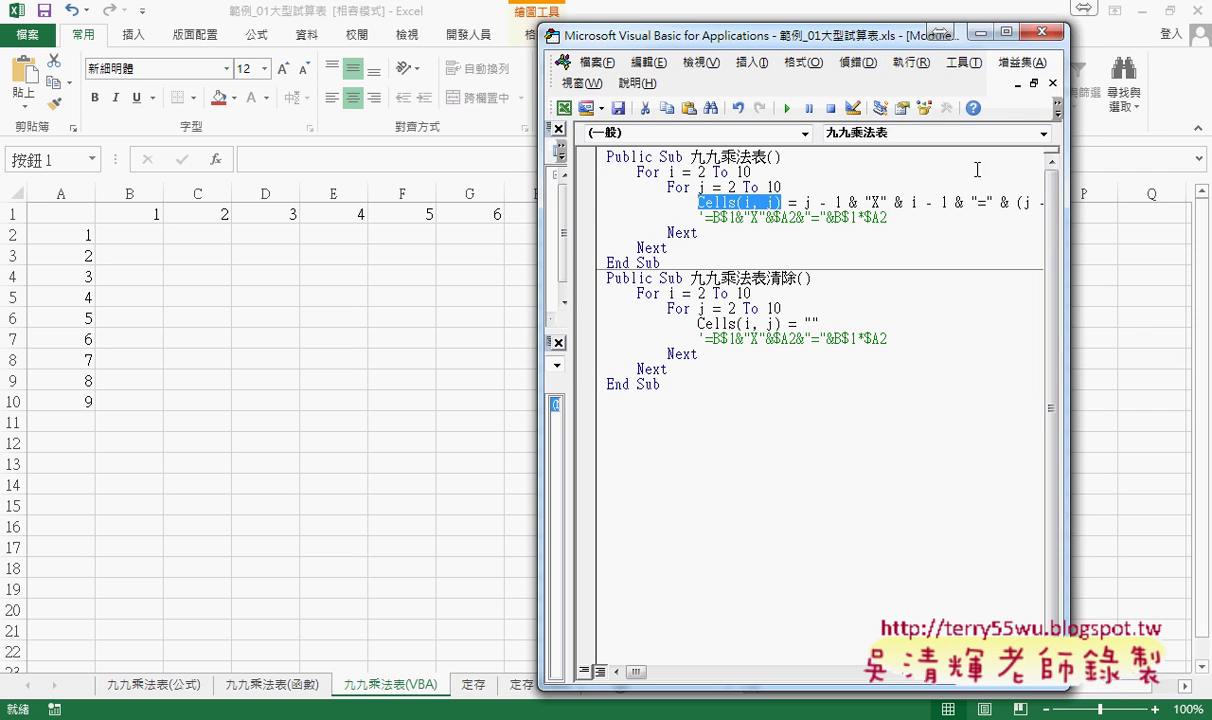
Step: Widen the editor and mark how j - 1 and i - 1 correspond to cells B1 and A2
drag(1064, 232, 1194, 225)
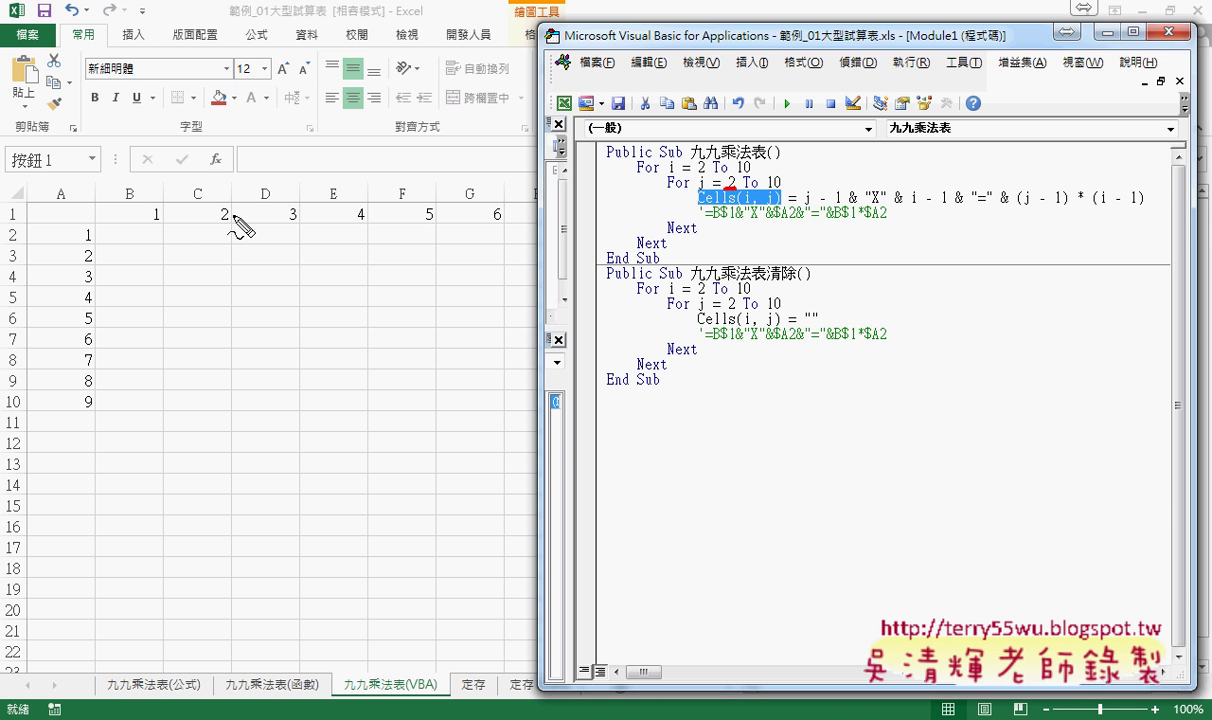
drag(140, 192, 150, 230)
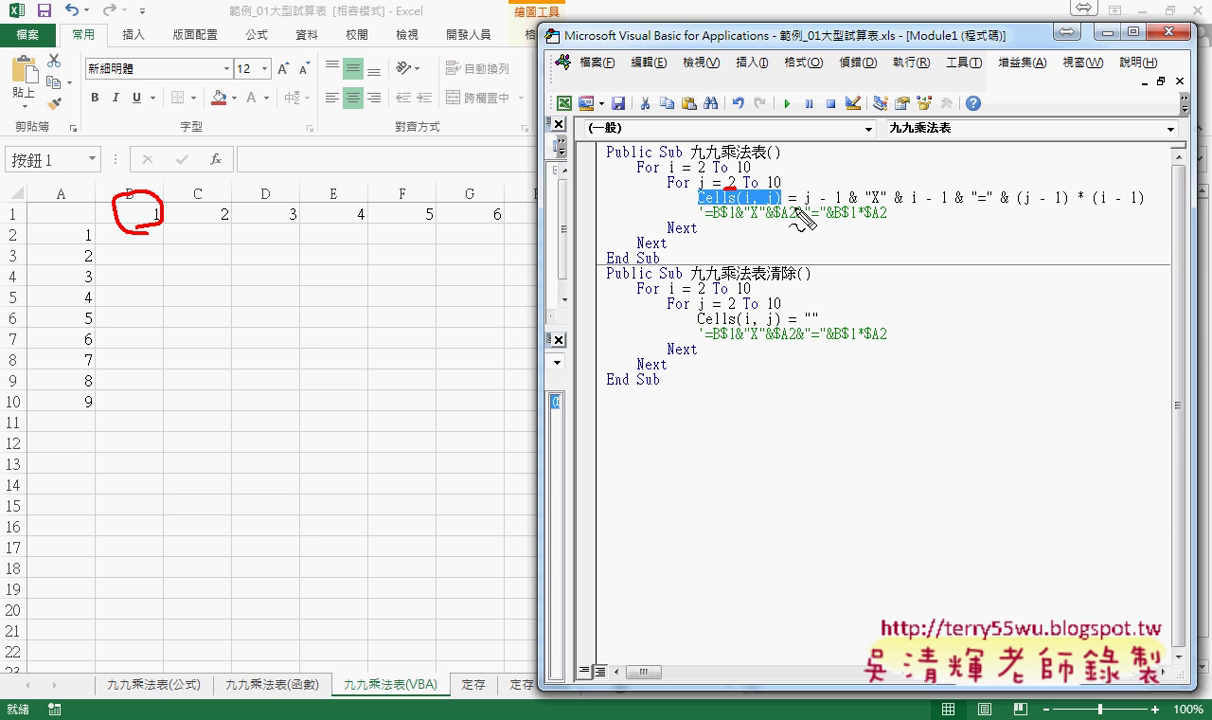
drag(803, 208, 840, 208)
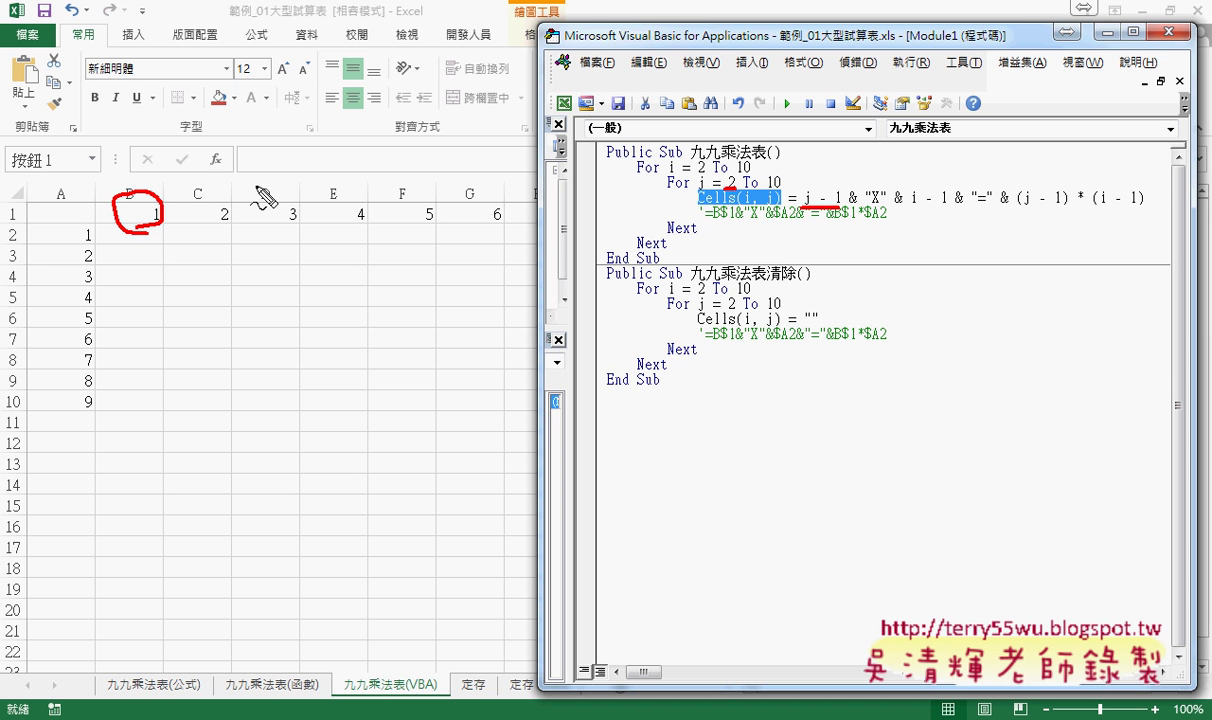
drag(94, 222, 98, 230)
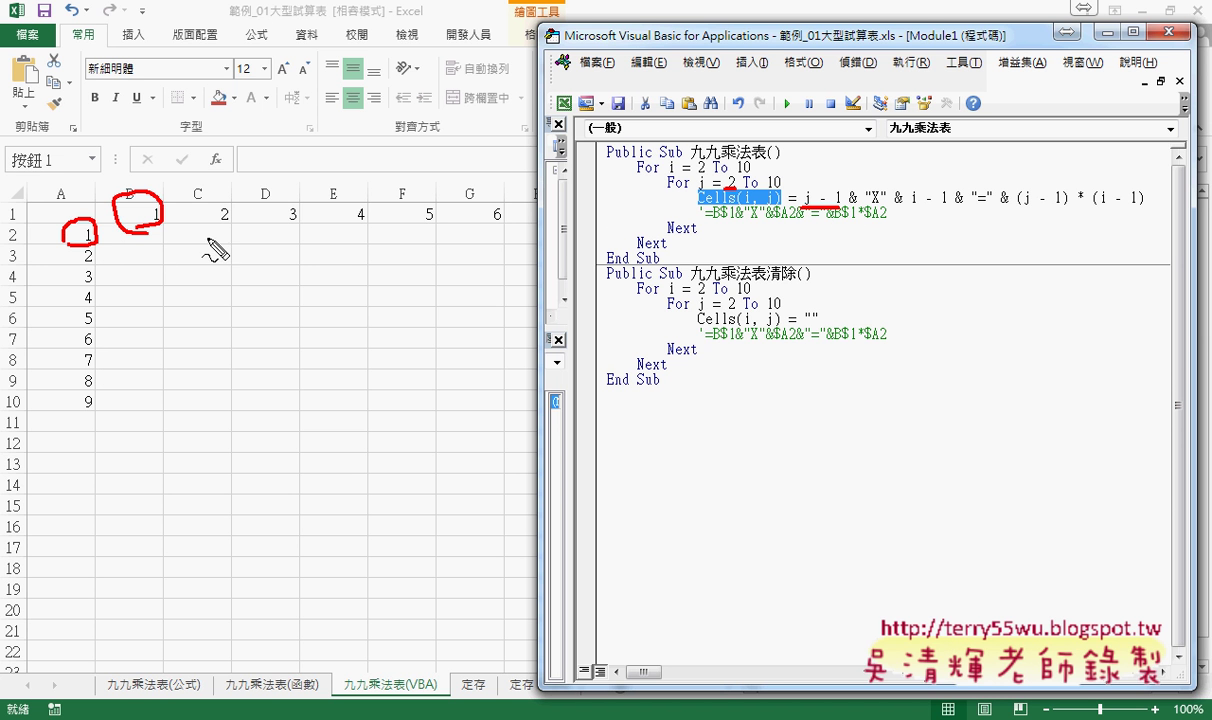
drag(911, 208, 950, 211)
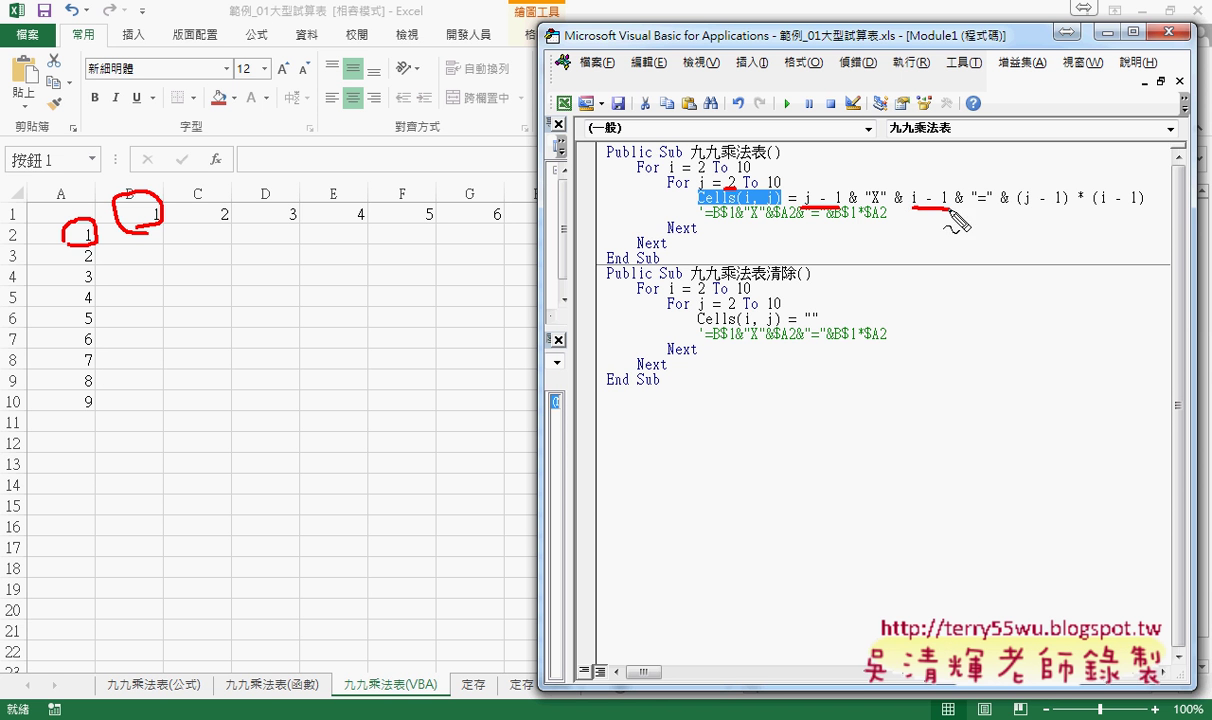
drag(697, 176, 708, 177)
Step: Annotate the line as producing 1 X 1 = 1 in B2, mark the clearing line's empty string, then erase the ink
mouse_move(818, 160)
mouse_down()
mouse_move(815, 185)
mouse_move(840, 185)
mouse_up()
drag(858, 160, 835, 185)
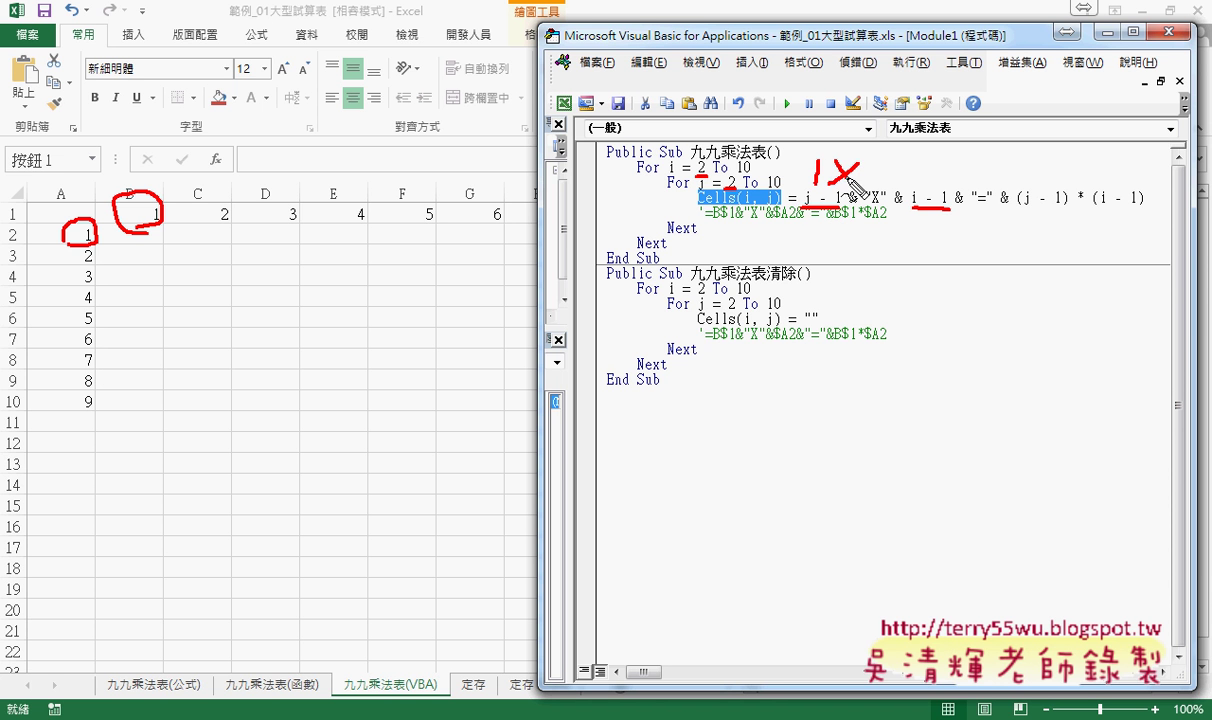
drag(887, 145, 887, 182)
drag(962, 168, 975, 167)
drag(961, 180, 1016, 190)
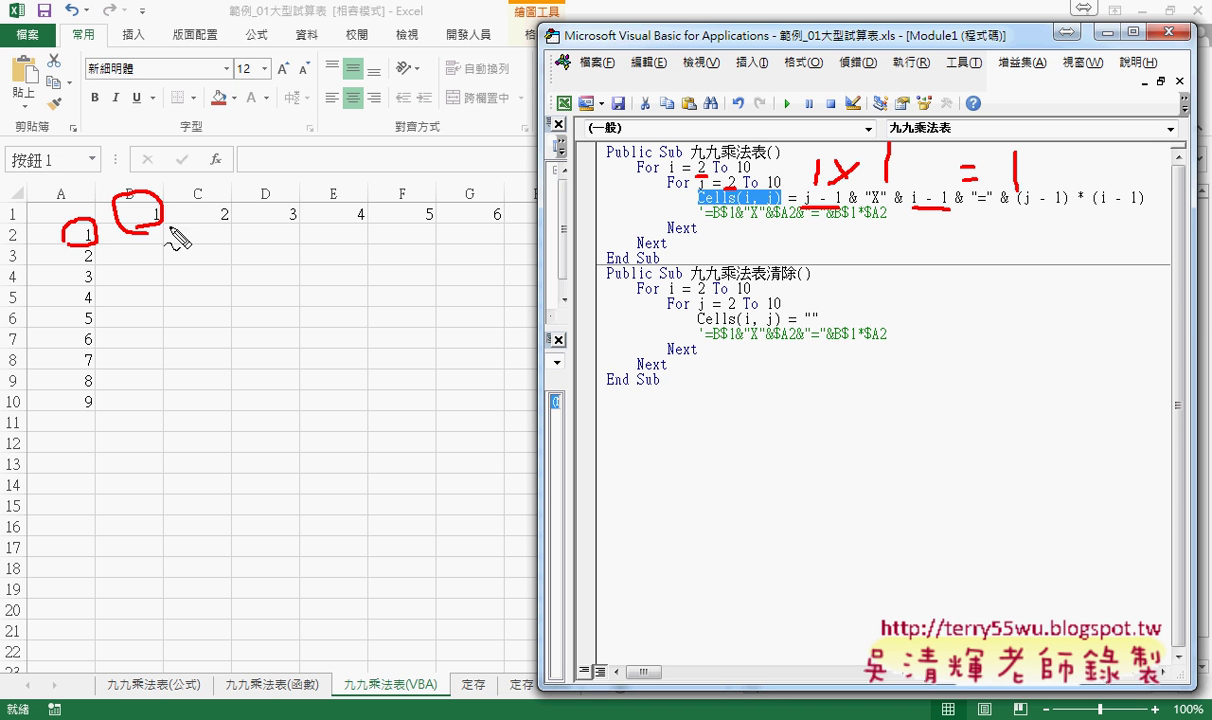
mouse_move(150, 222)
mouse_down()
mouse_move(152, 248)
mouse_move(180, 232)
mouse_up()
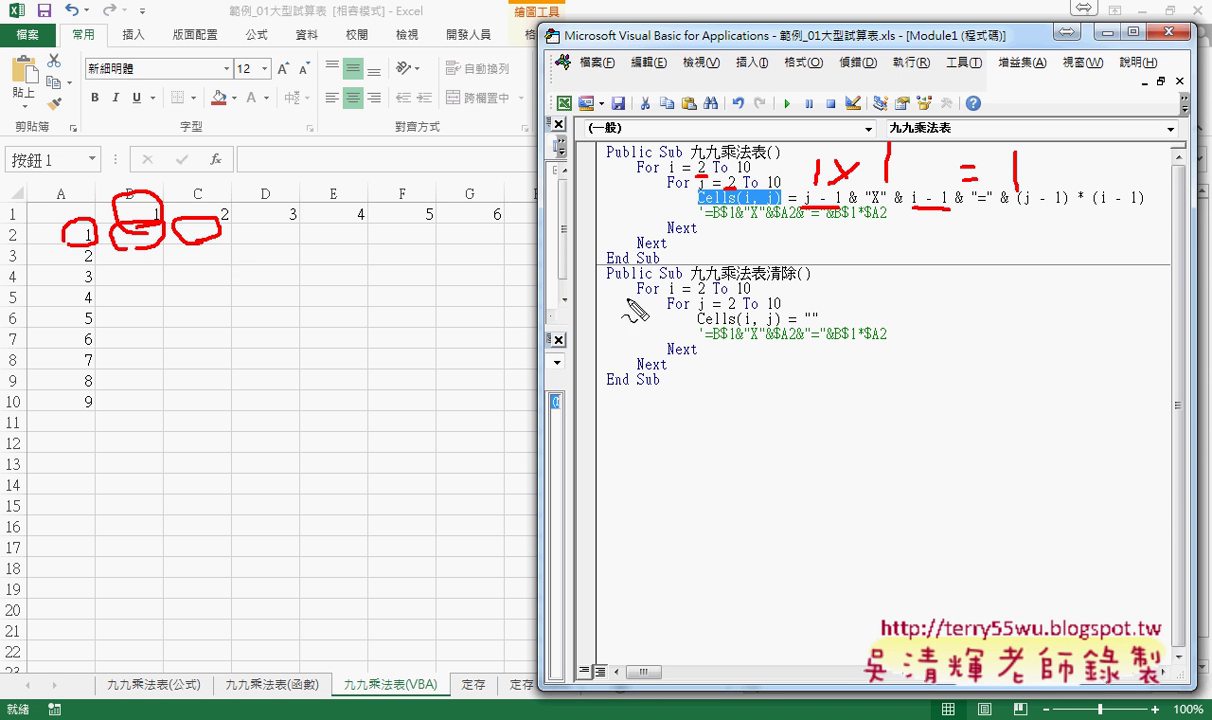
drag(808, 296, 824, 320)
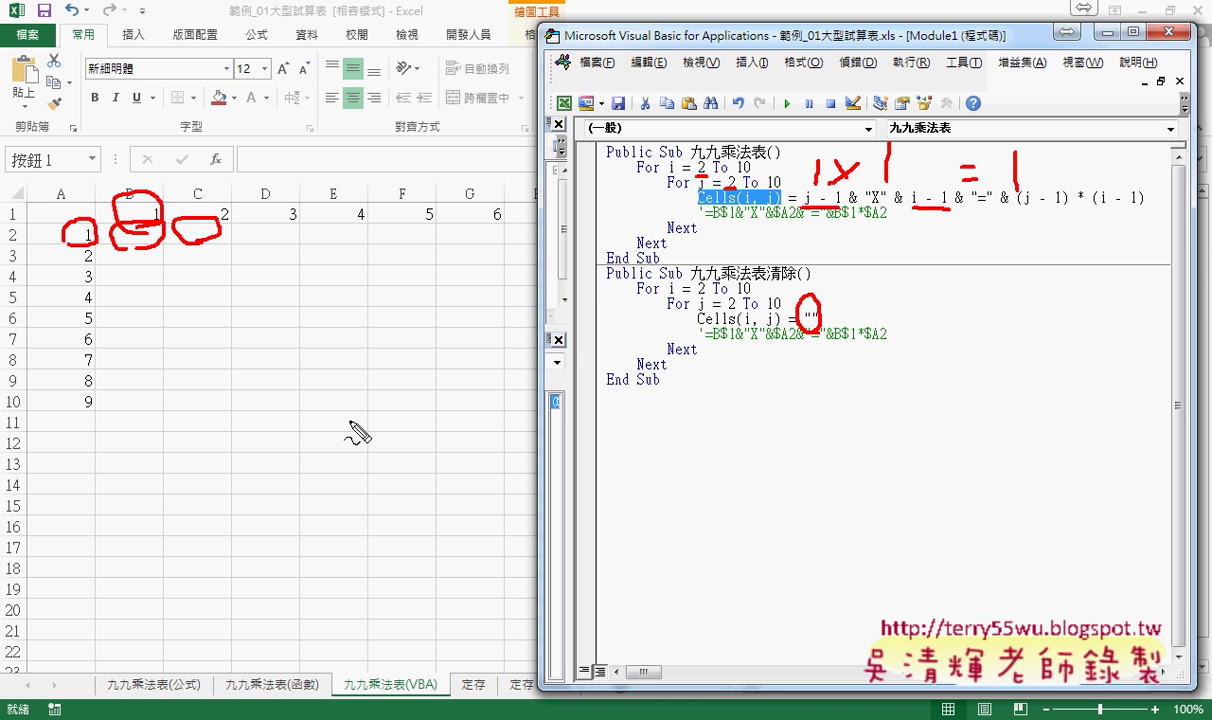
key(Escape)
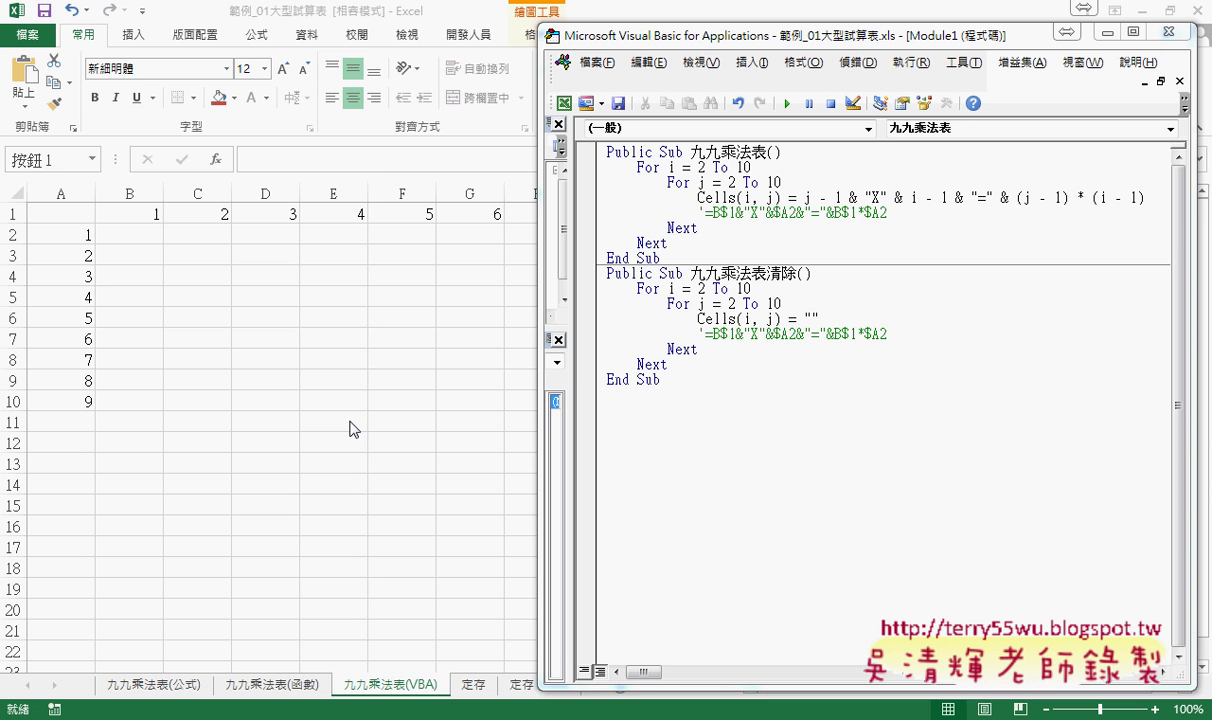
Step: Comment out the 九九乘法表清除 loop using Comment Block on the Edit toolbar
drag(583, 378, 597, 291)
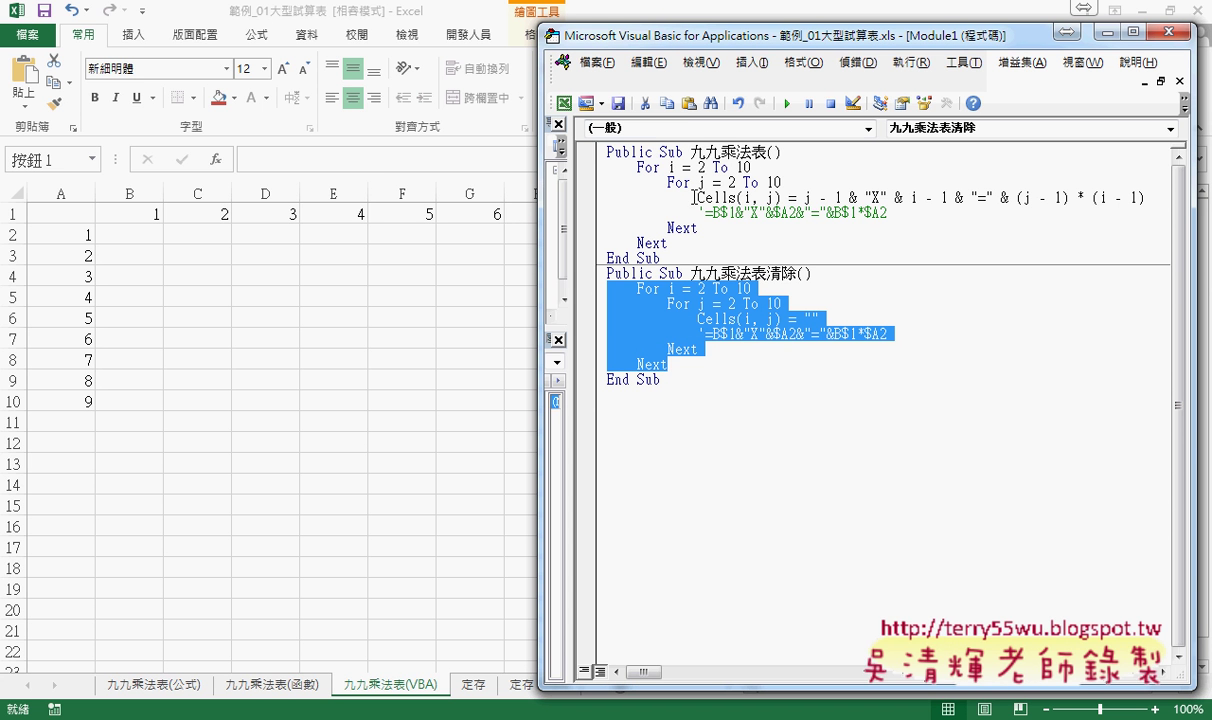
right_click(688, 103)
click(716, 178)
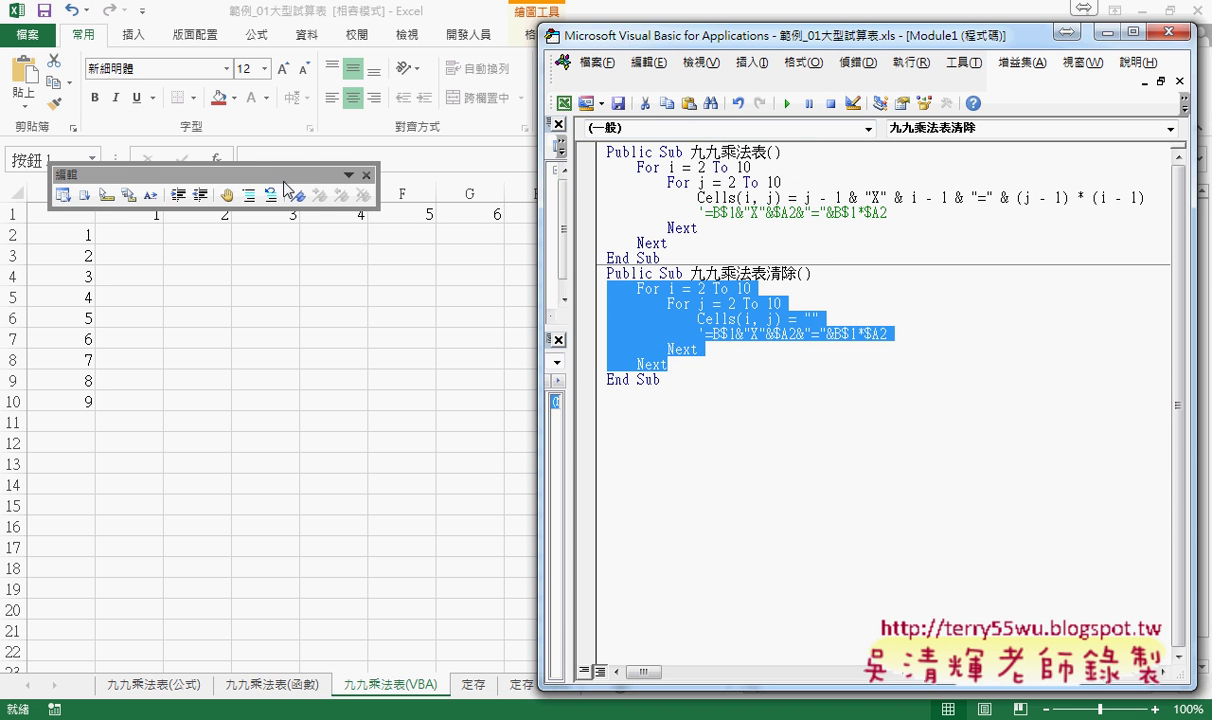
drag(268, 174, 600, 128)
click(749, 128)
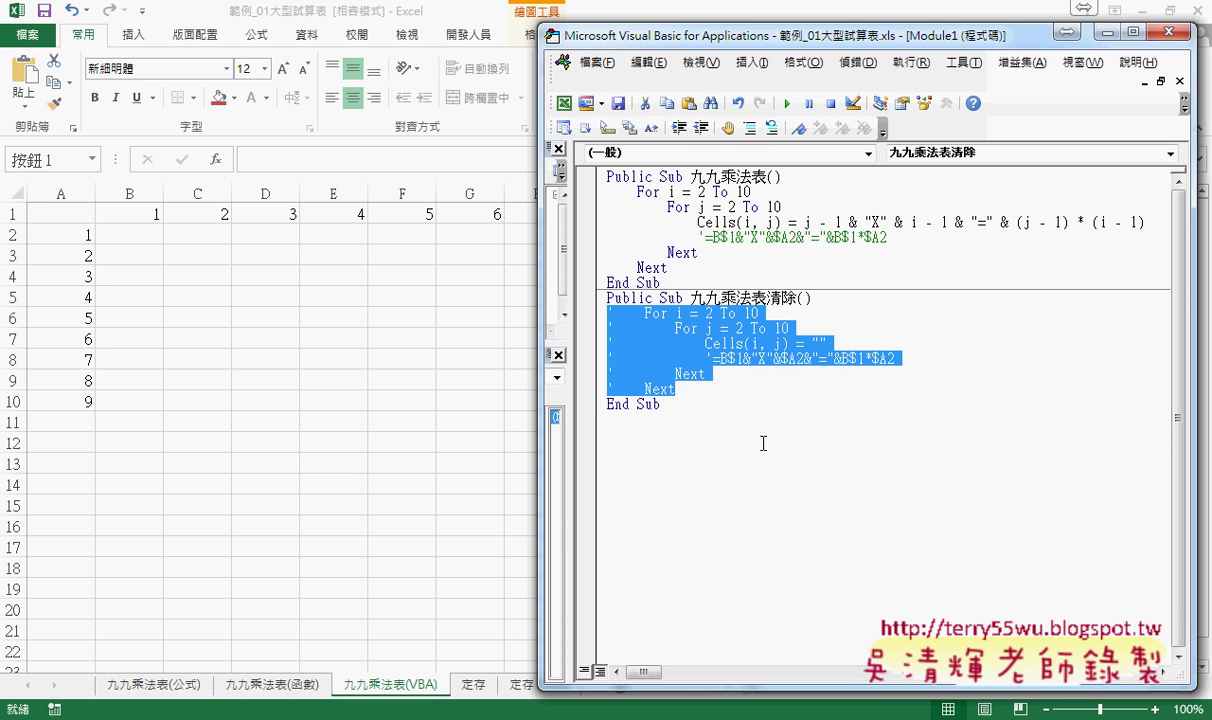
Step: Add a new line range("B2:J10").ClearContents below the commented loop
click(714, 389)
key(Return)
text(range)
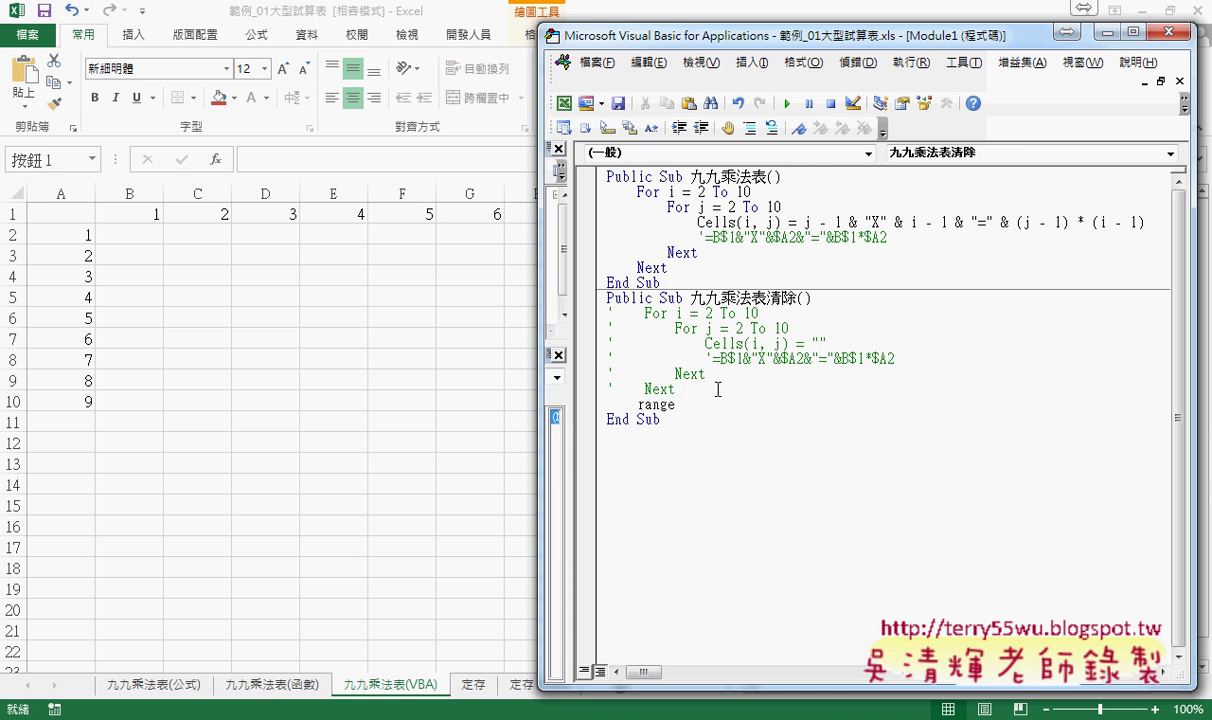
text(()
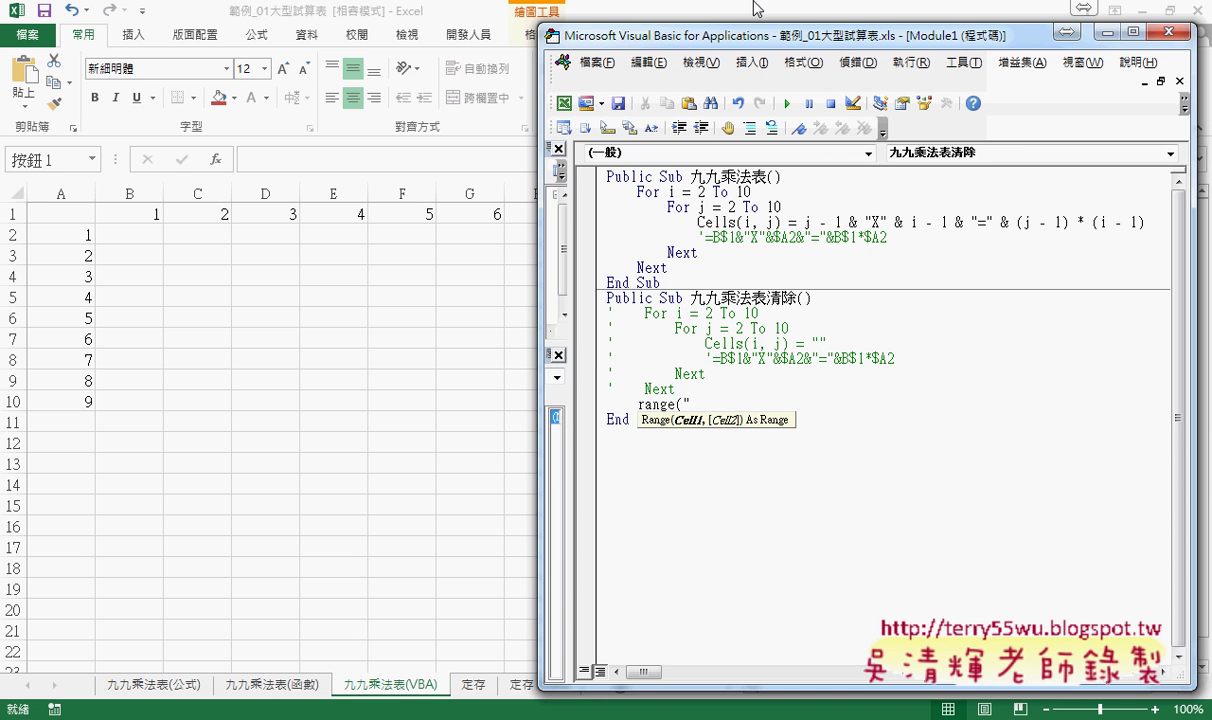
drag(708, 45, 830, 43)
text(B2:J10)
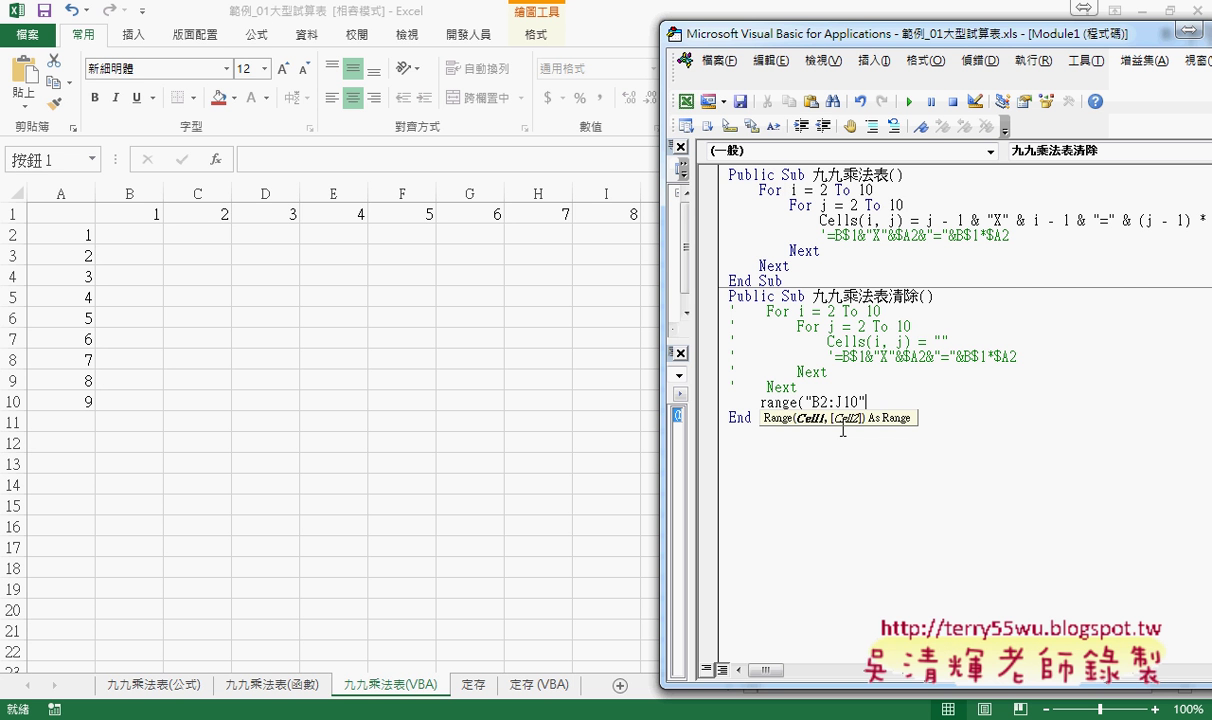
text(.c)
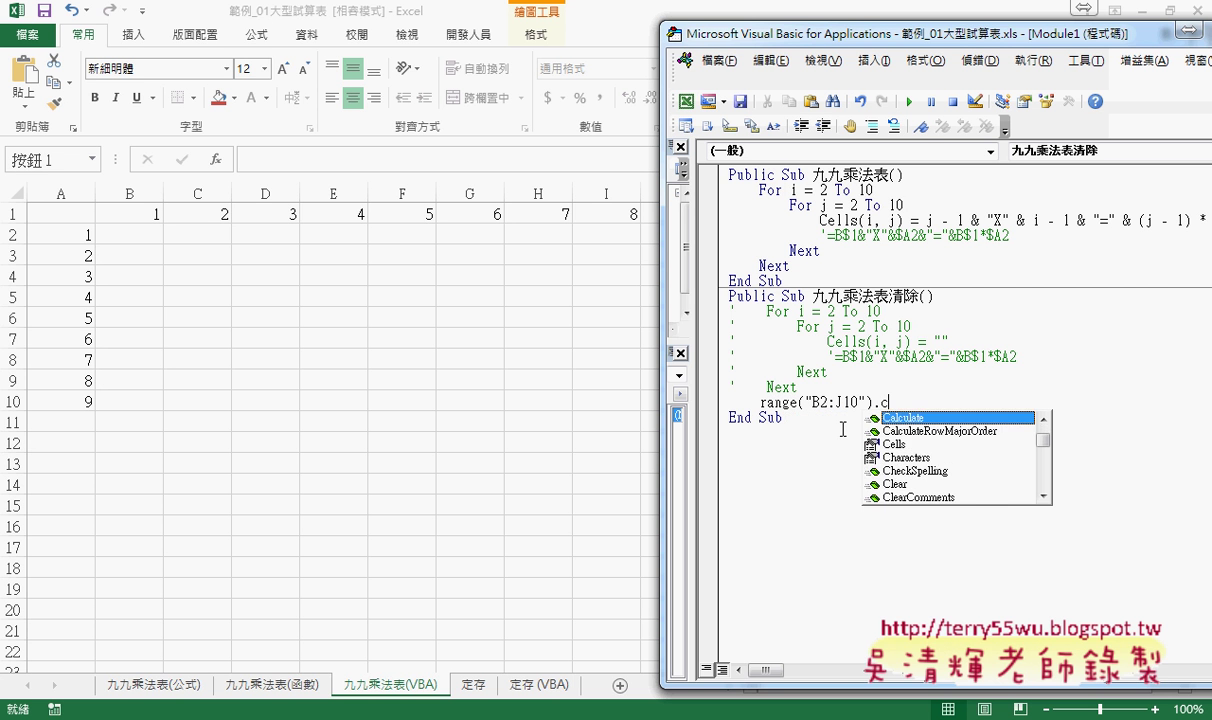
text(l)
key(Down)
key(Down)
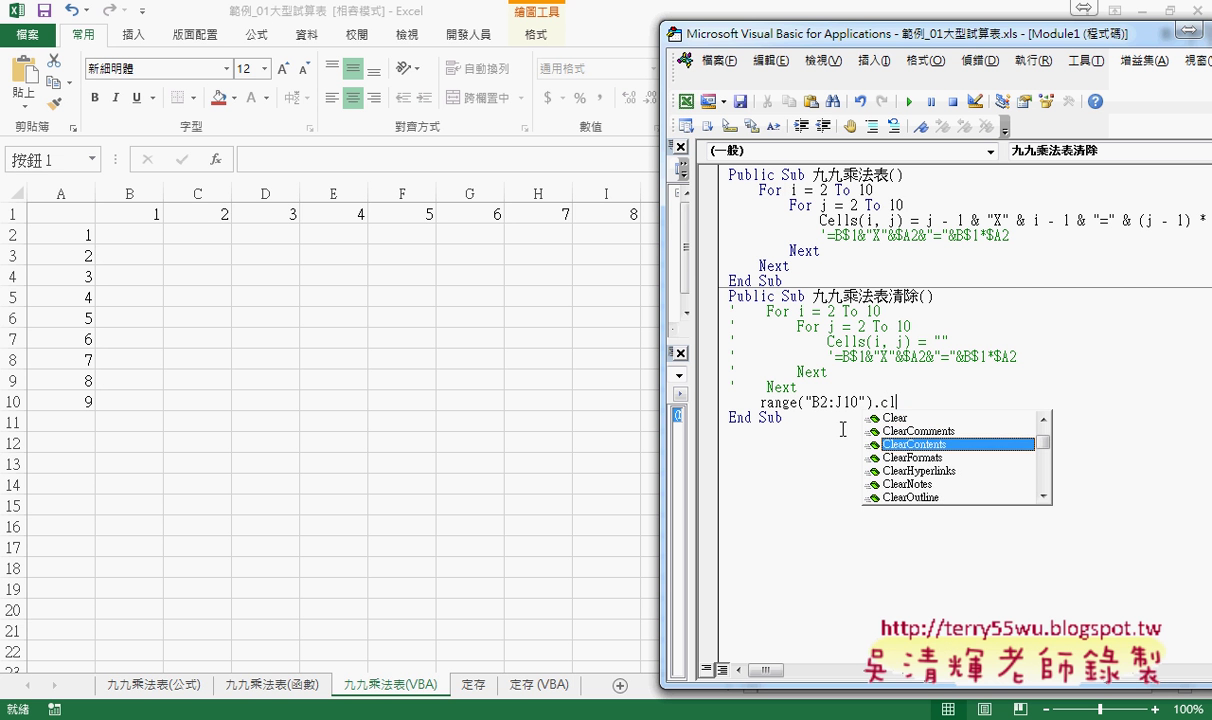
key(space)
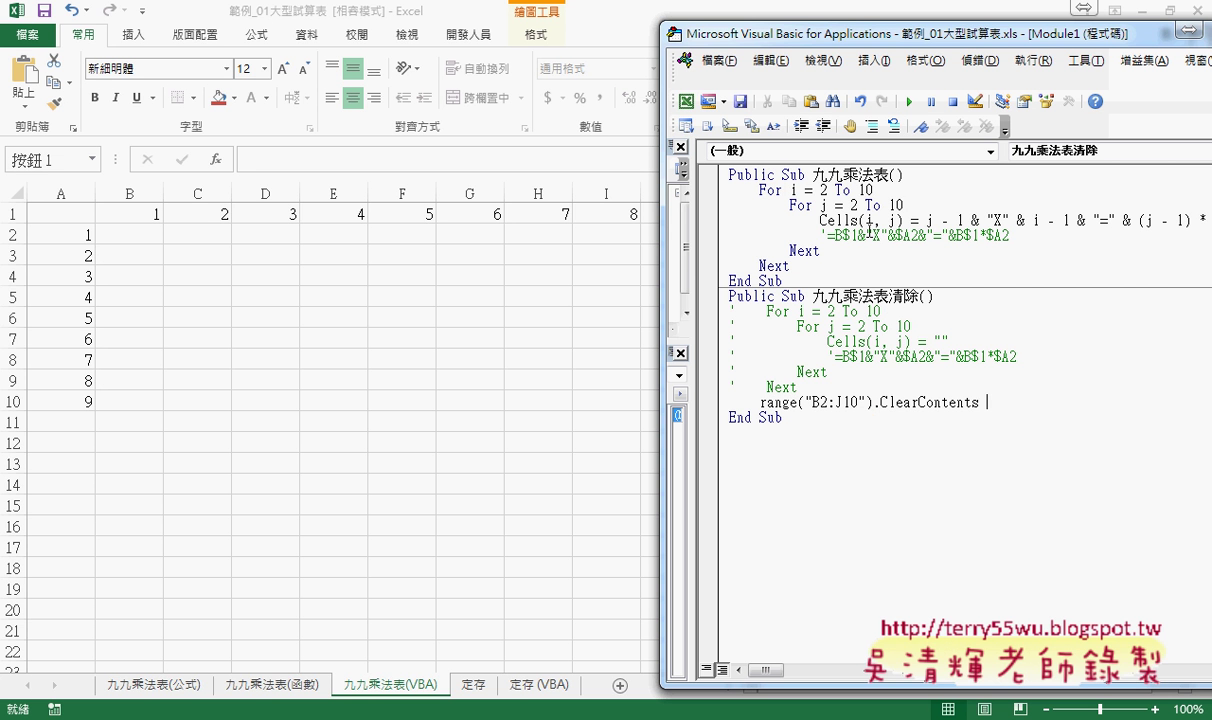
Step: Run the 九九乘法表 macro to fill B2:J10 with the nine-by-nine products
click(858, 371)
double_click(935, 342)
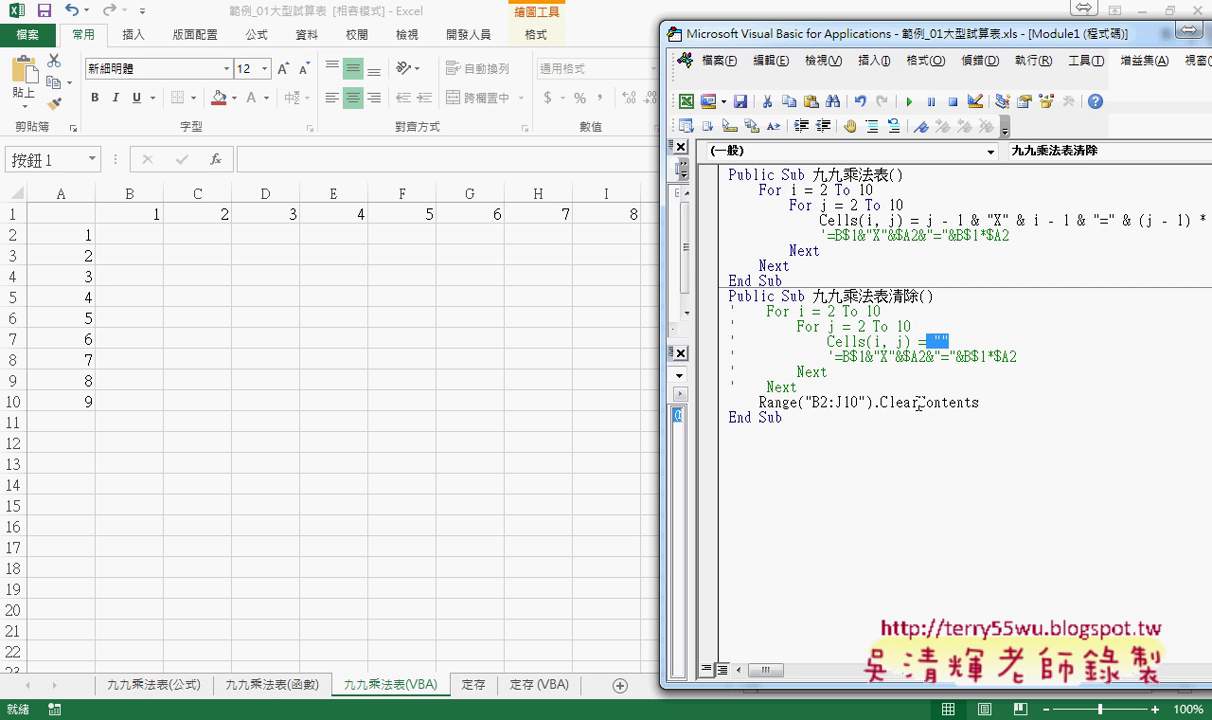
click(884, 243)
click(909, 103)
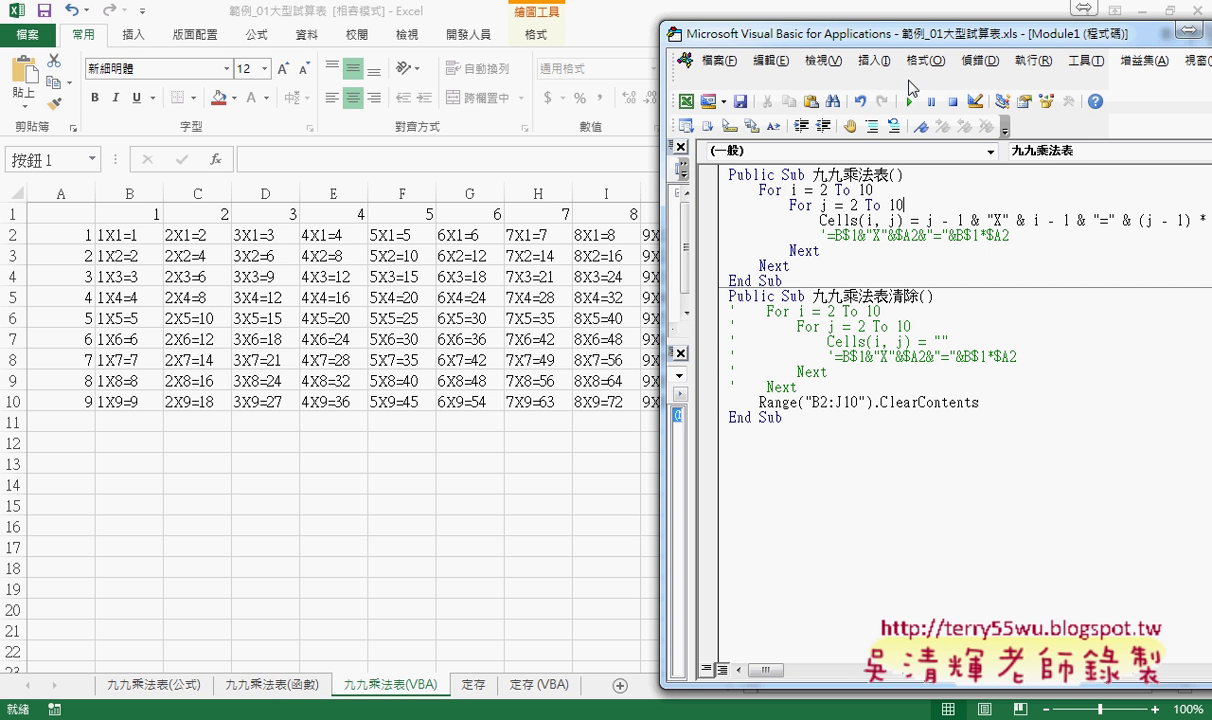
drag(900, 33, 998, 33)
Step: Run the revised 九九乘法表清除 macro to empty B2:J10, leaving the 1–9 headers
click(930, 358)
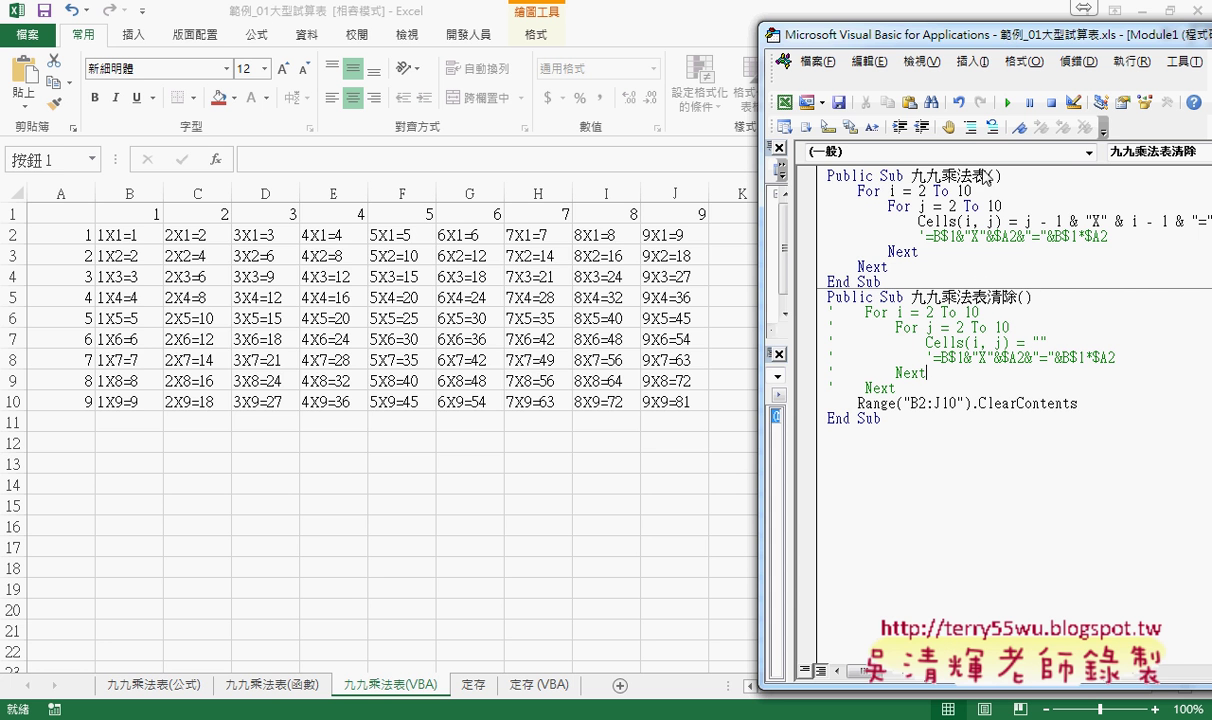
click(1008, 103)
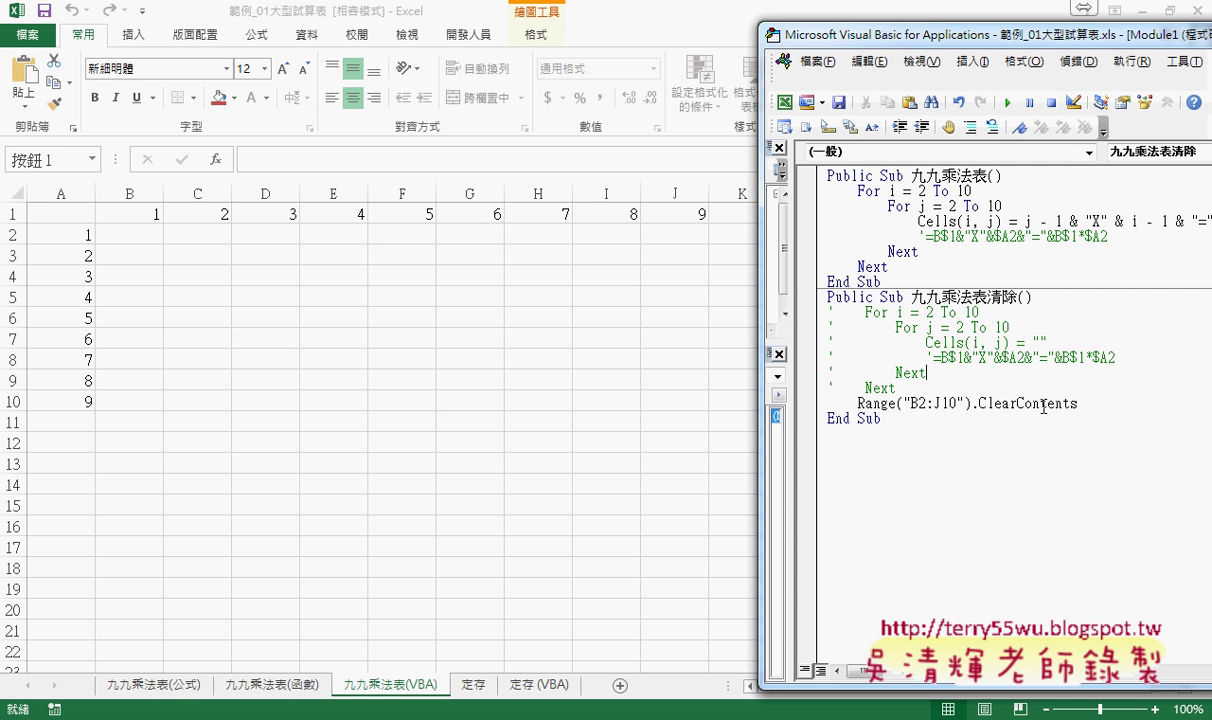
drag(1078, 404, 863, 398)
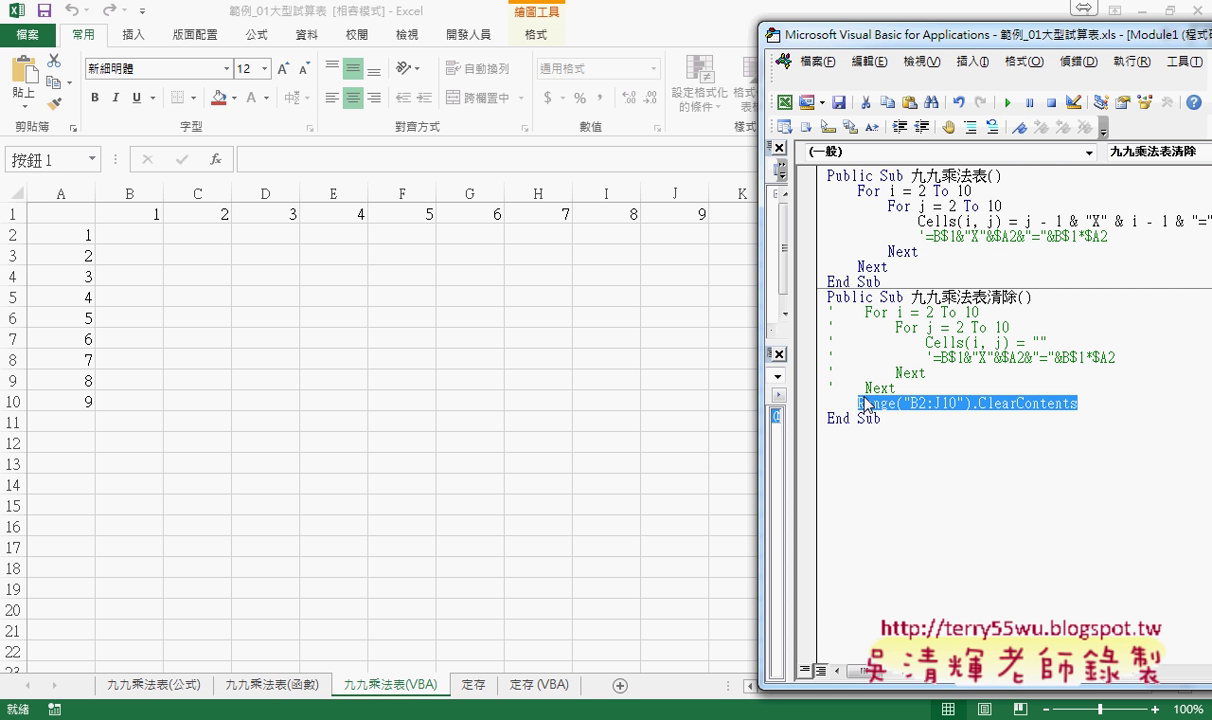